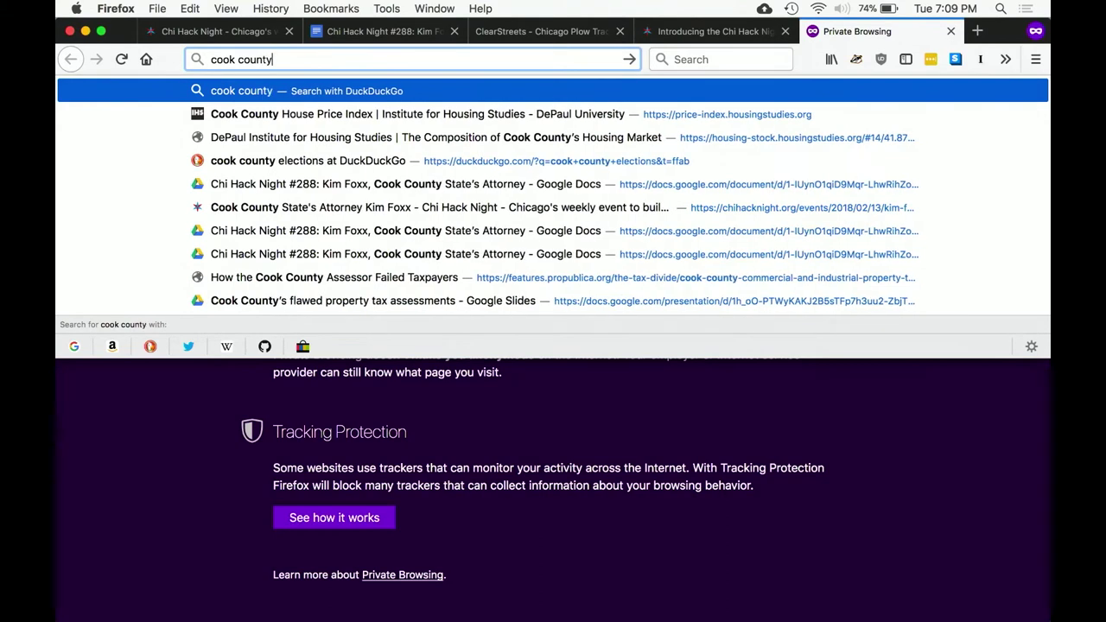
Search the web for "cook county open data" and open the Cook County Open Data site from the results
text(open dat)
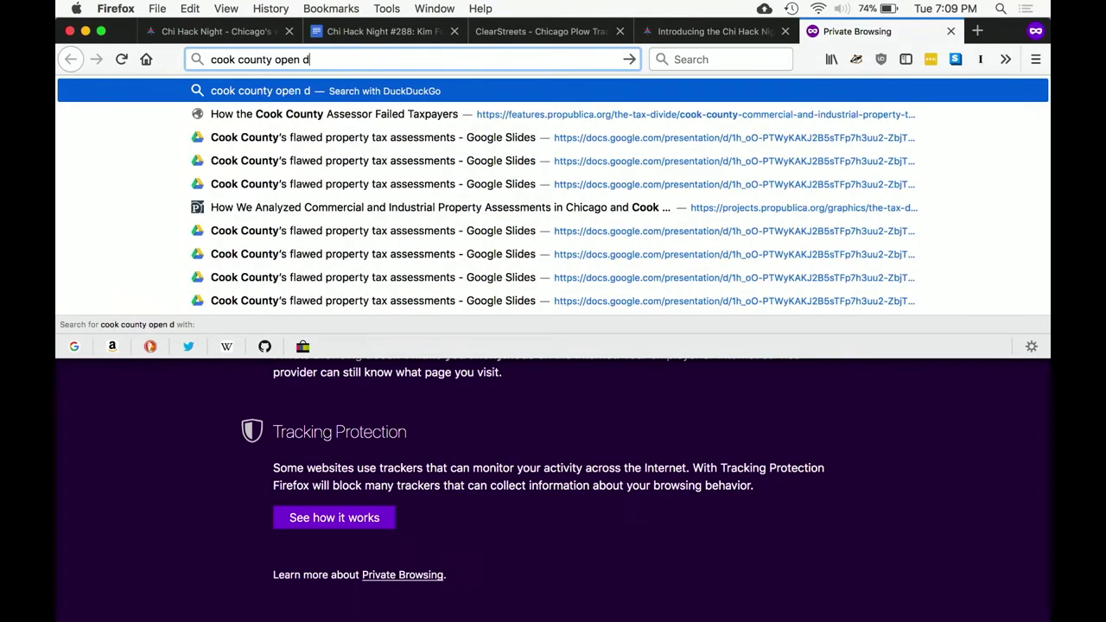
text(a)
key(Return)
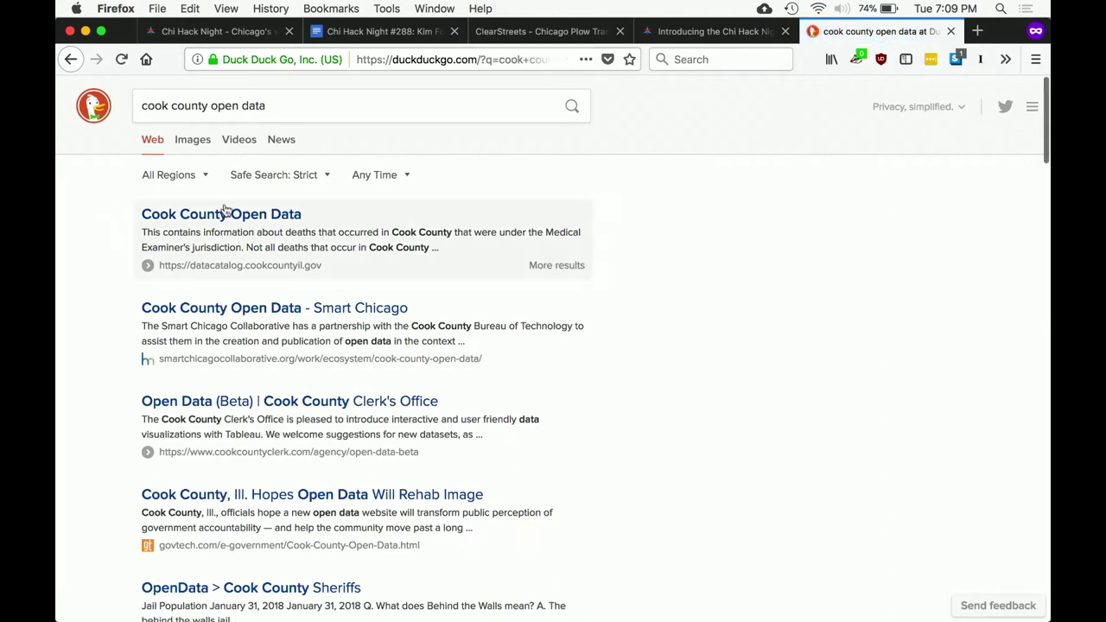
click(226, 221)
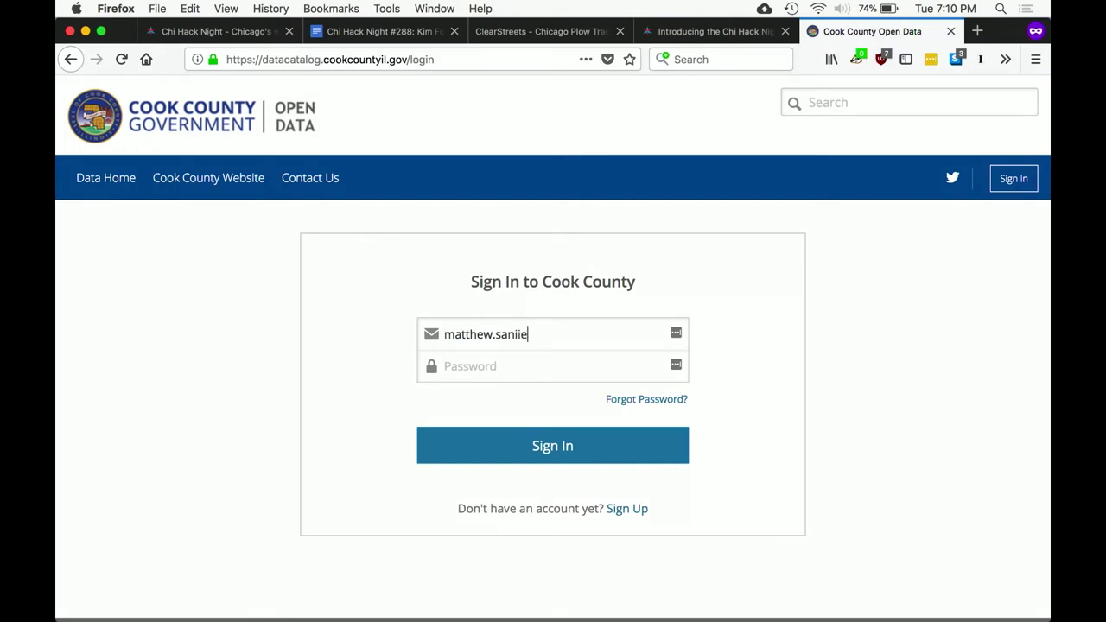
Sign in to the Cook County data portal with the account e-mail and password
text(cou)
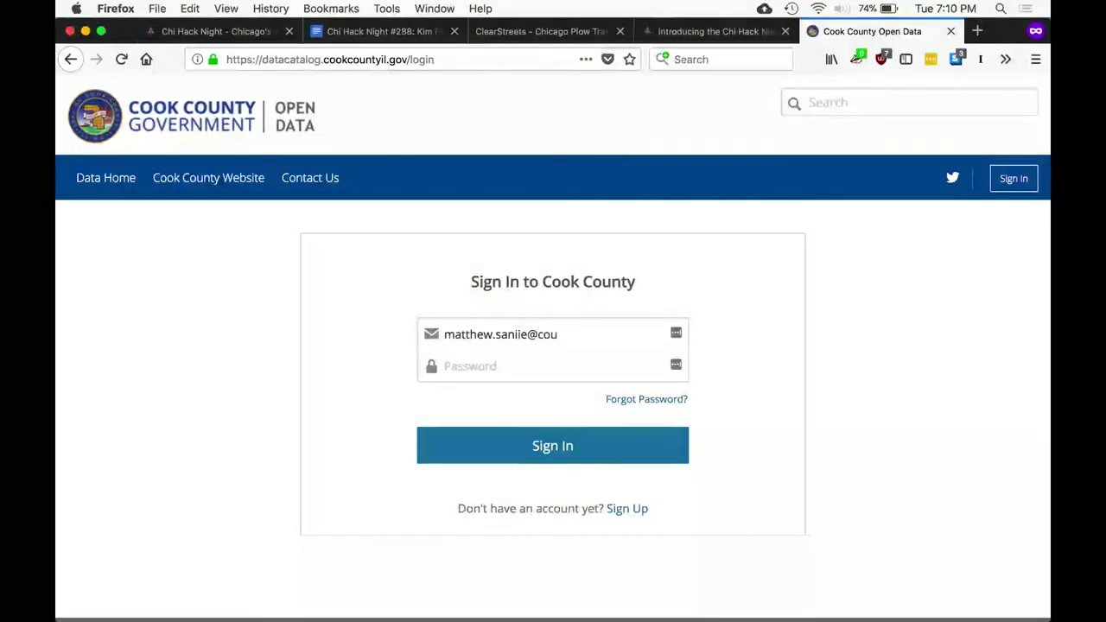
key(BackSpace)
text(okcounty)
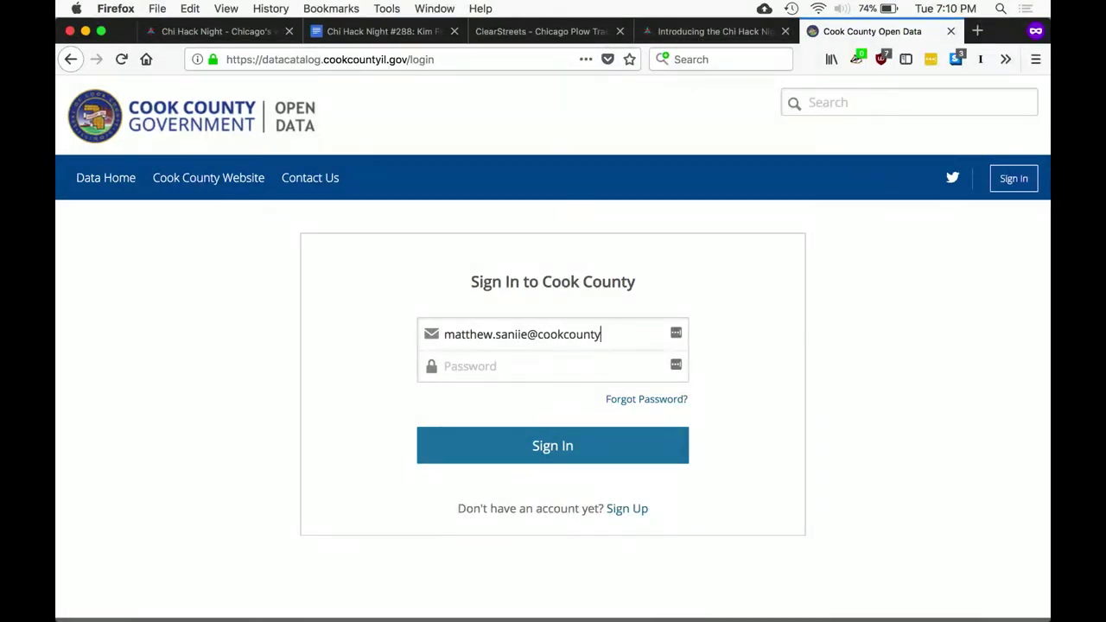
text(il.gov)
key(Tab)
text(•••••••••)
key(Return)
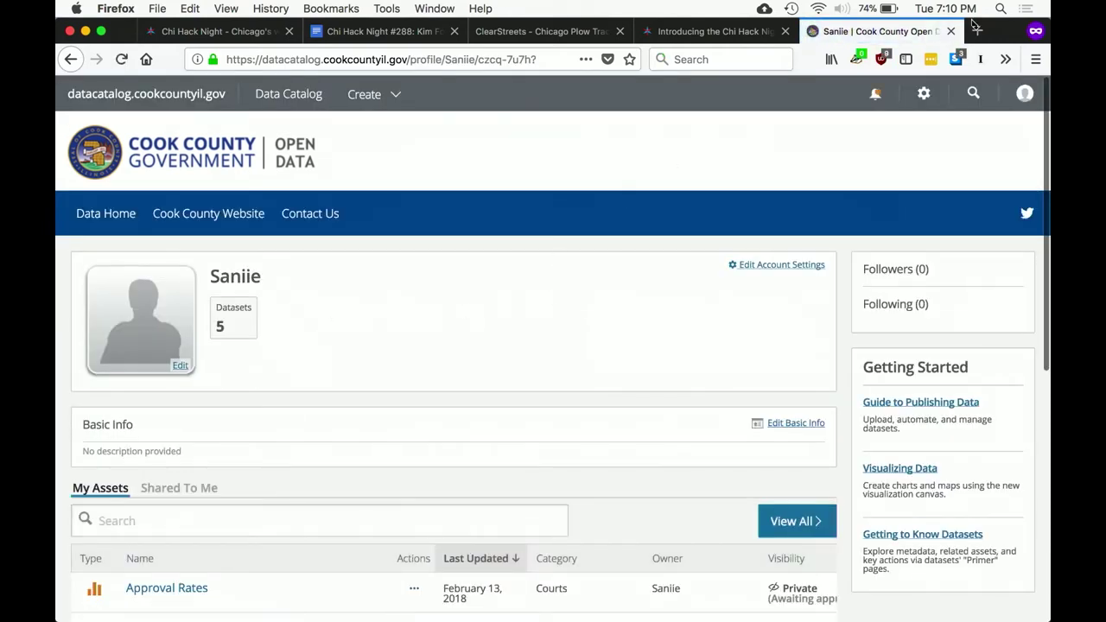
Go to the account's own profile and open the Intake dataset from its assets
click(1026, 95)
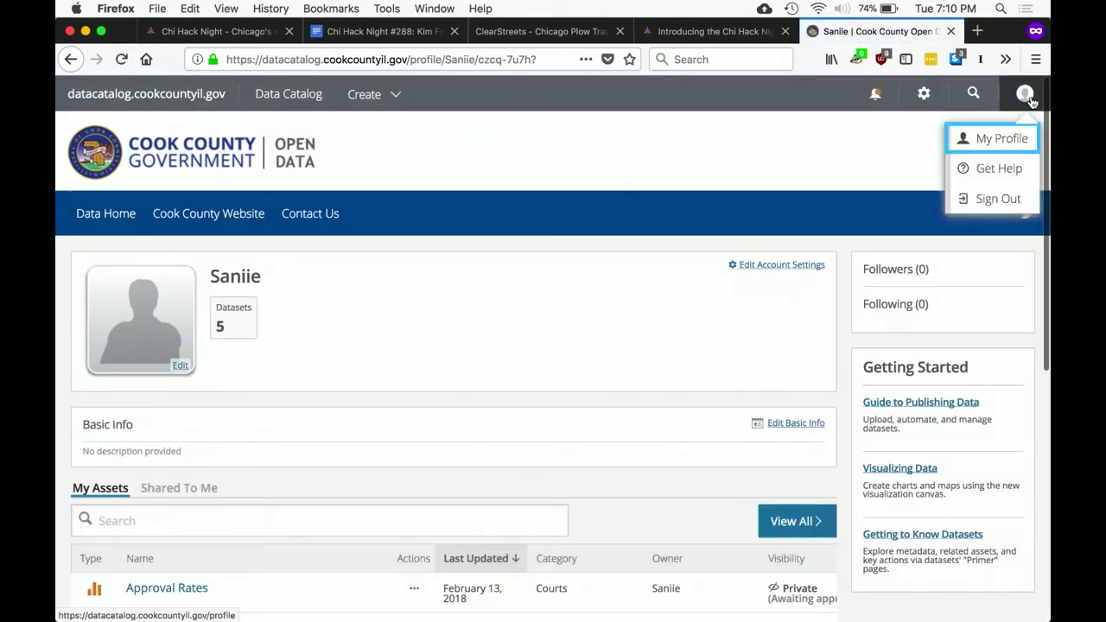
click(996, 152)
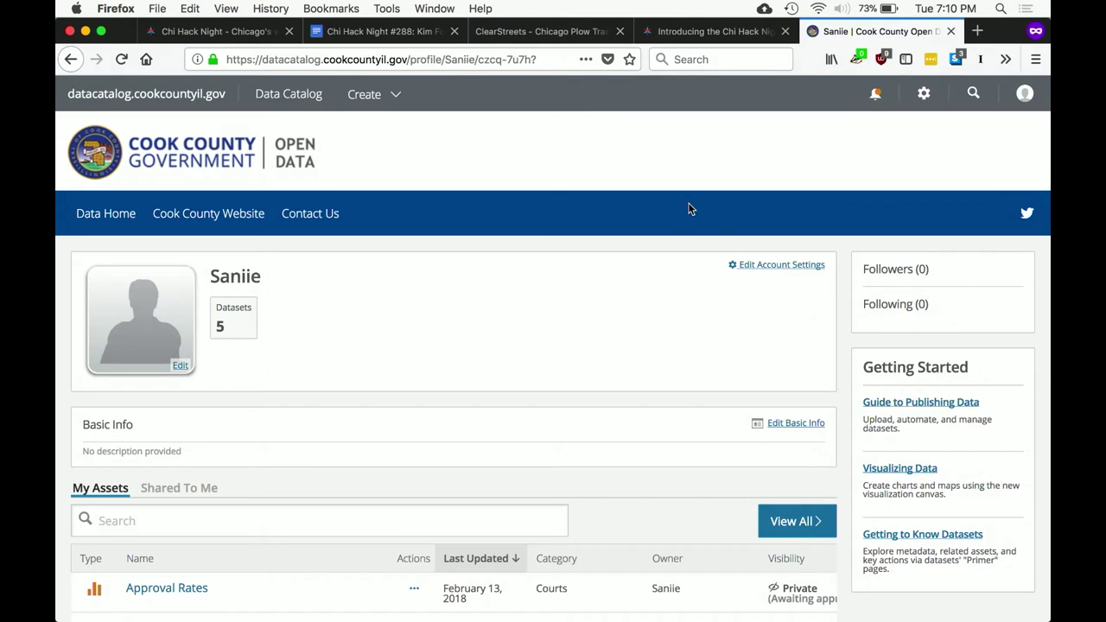
scroll(422, 328, down, 5)
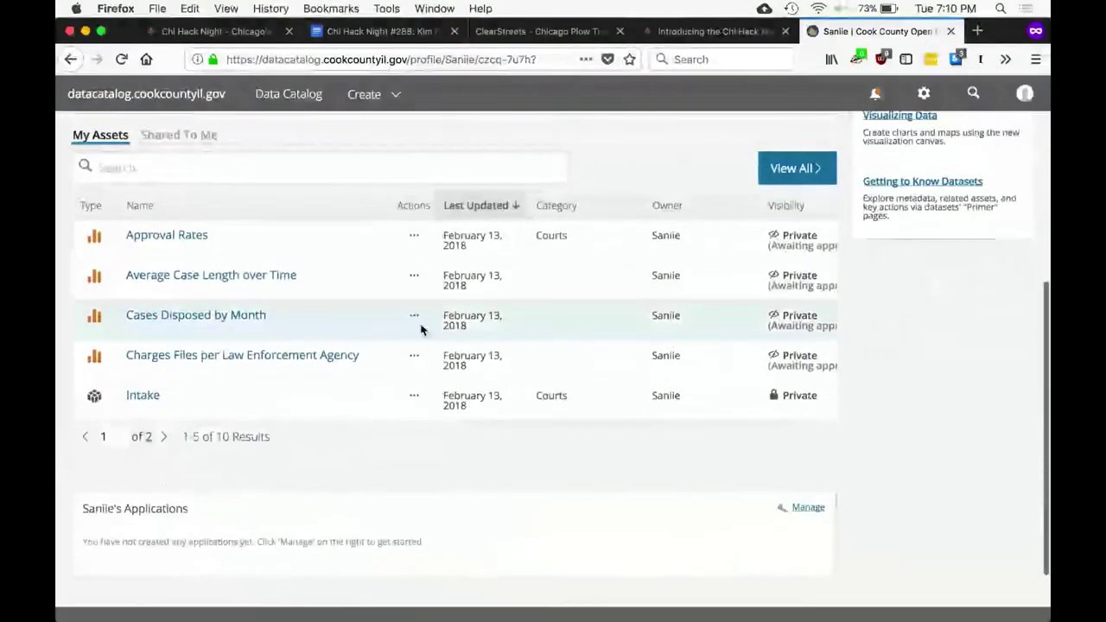
click(150, 399)
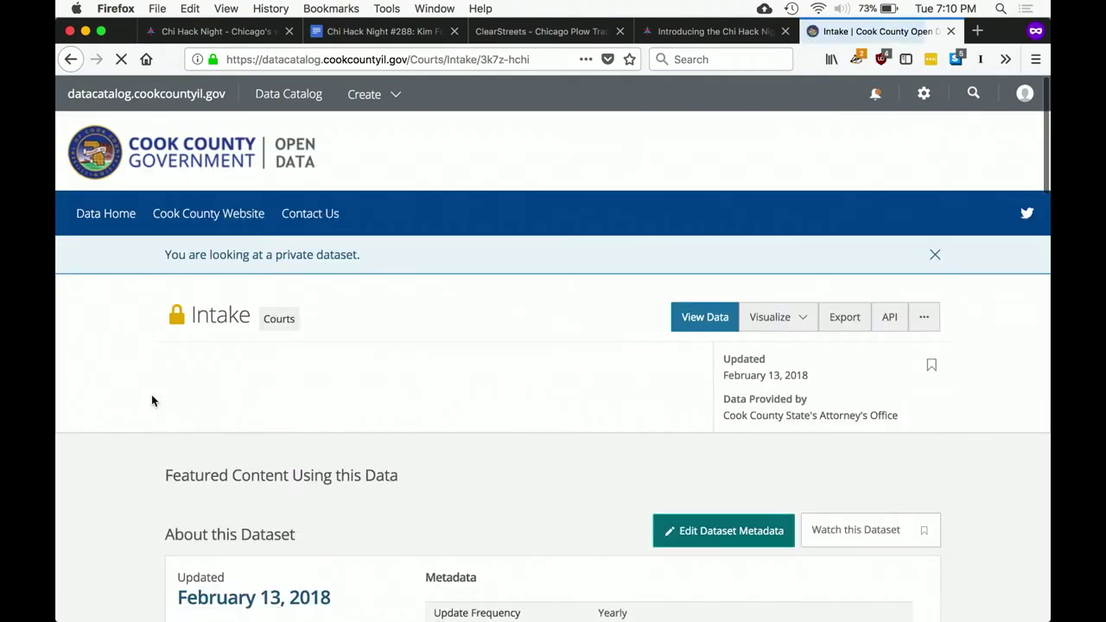
Examine the Intake dataset's table preview and its summary of rows, columns and what each row represents
scroll(151, 400, down, 15)
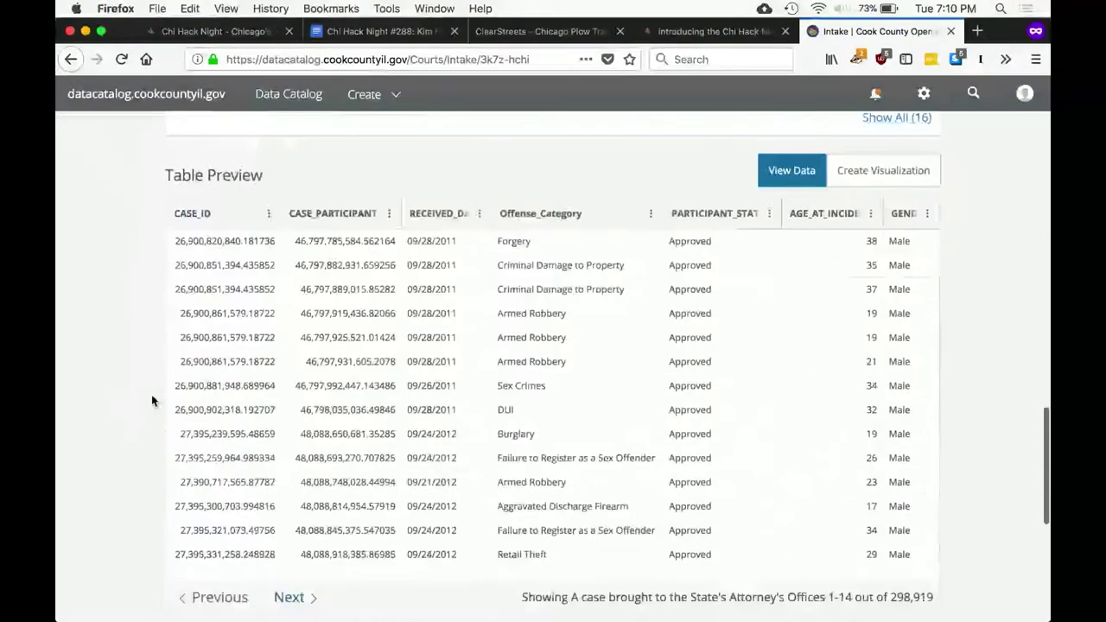
scroll(216, 402, down, 2)
scroll(562, 380, up, 3)
right_click(562, 378)
click(511, 159)
scroll(511, 160, up, 8)
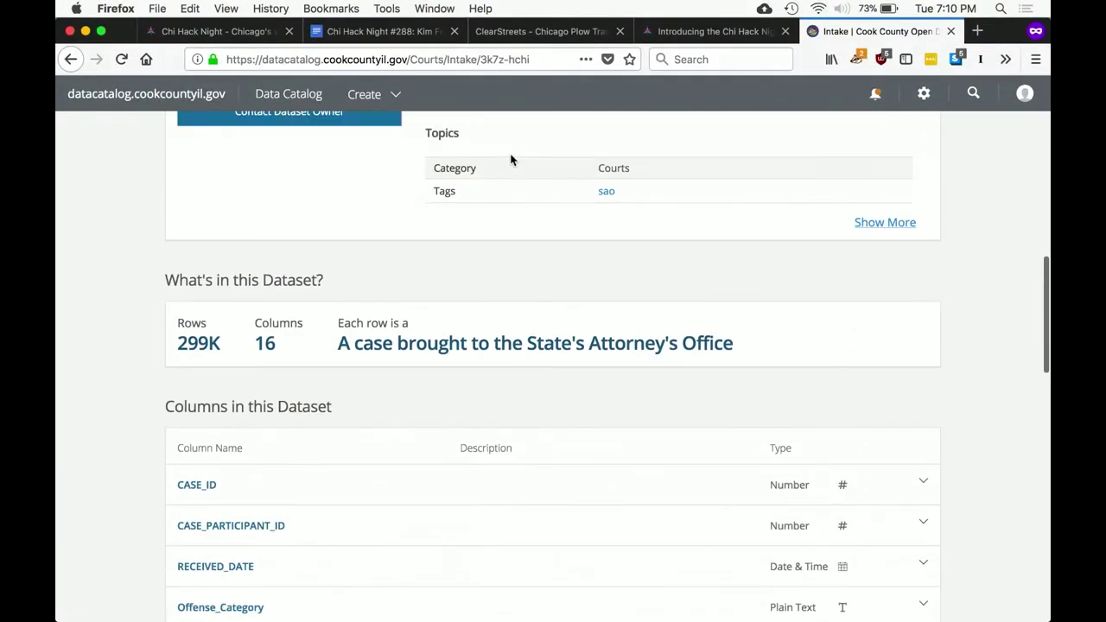
scroll(511, 160, down, 5)
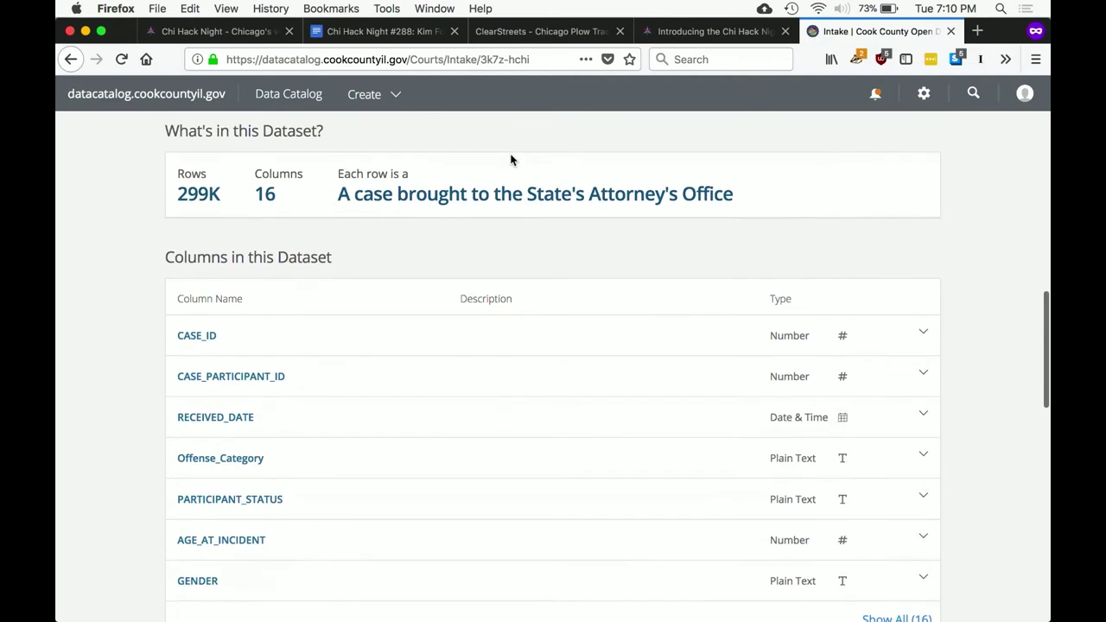
Expand the Intake dataset's column list to show all columns and review their names and data types
click(890, 360)
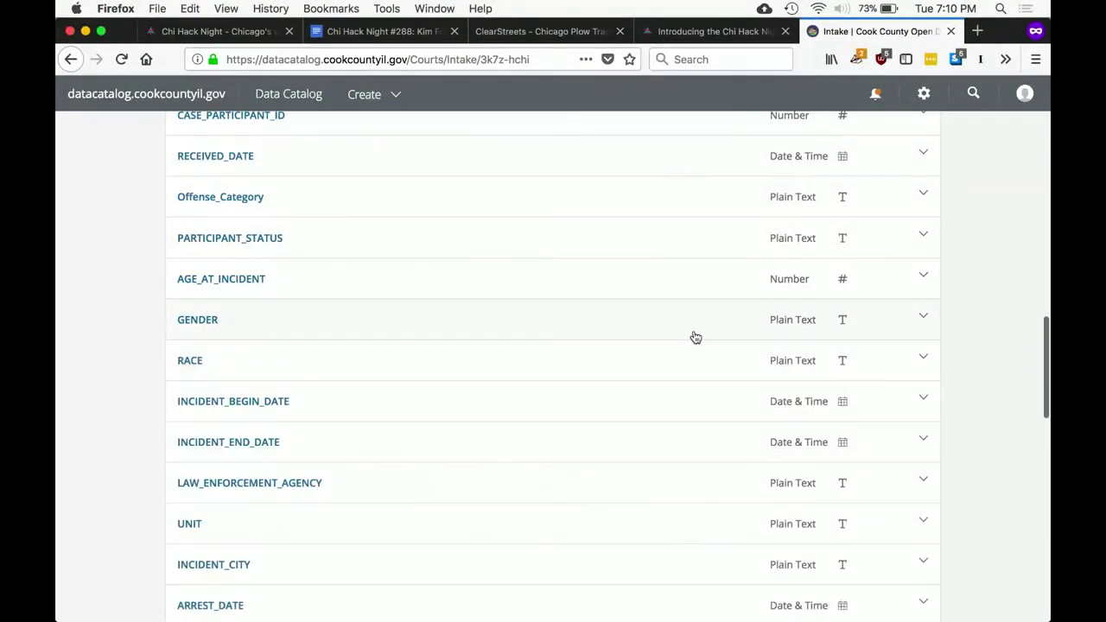
scroll(696, 337, up, 2)
scroll(695, 337, down, 1)
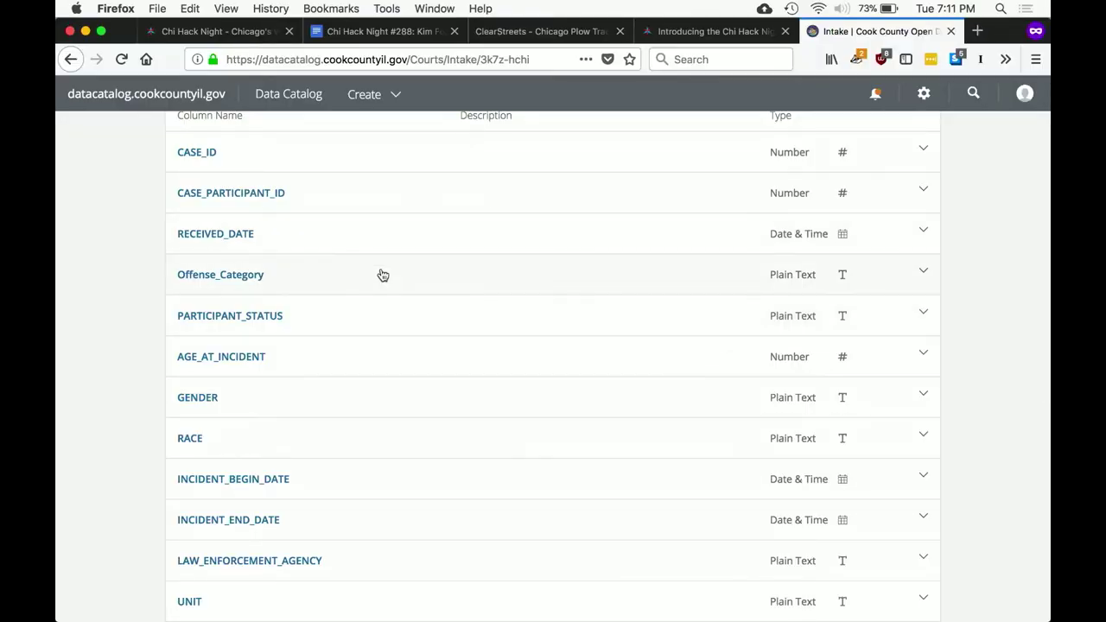
scroll(383, 274, down, 1)
scroll(383, 274, down, 1)
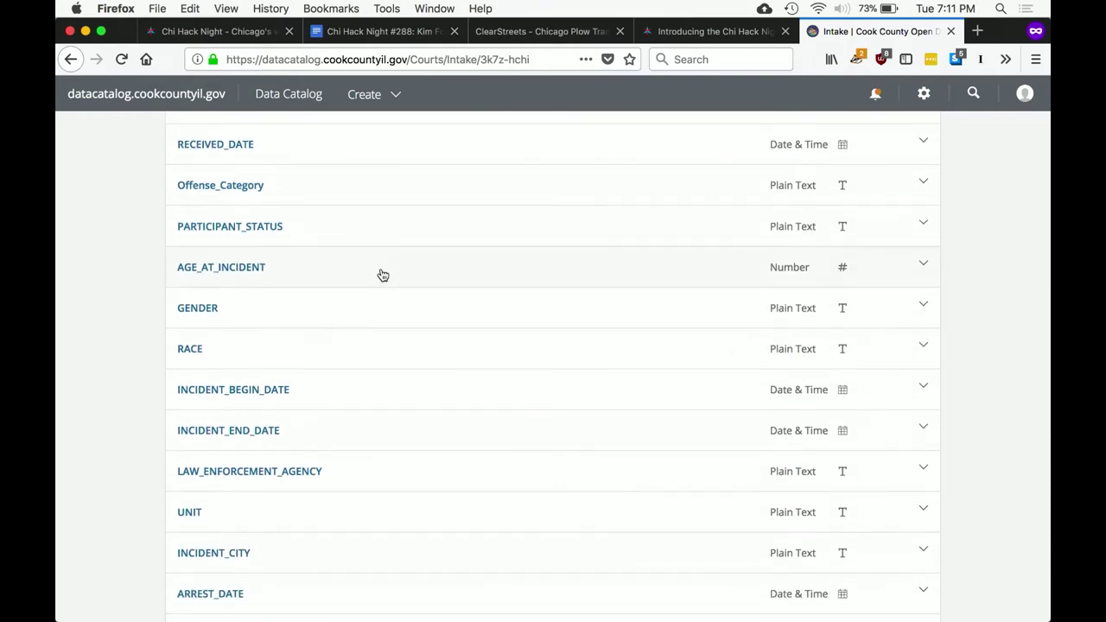
scroll(383, 275, down, 2)
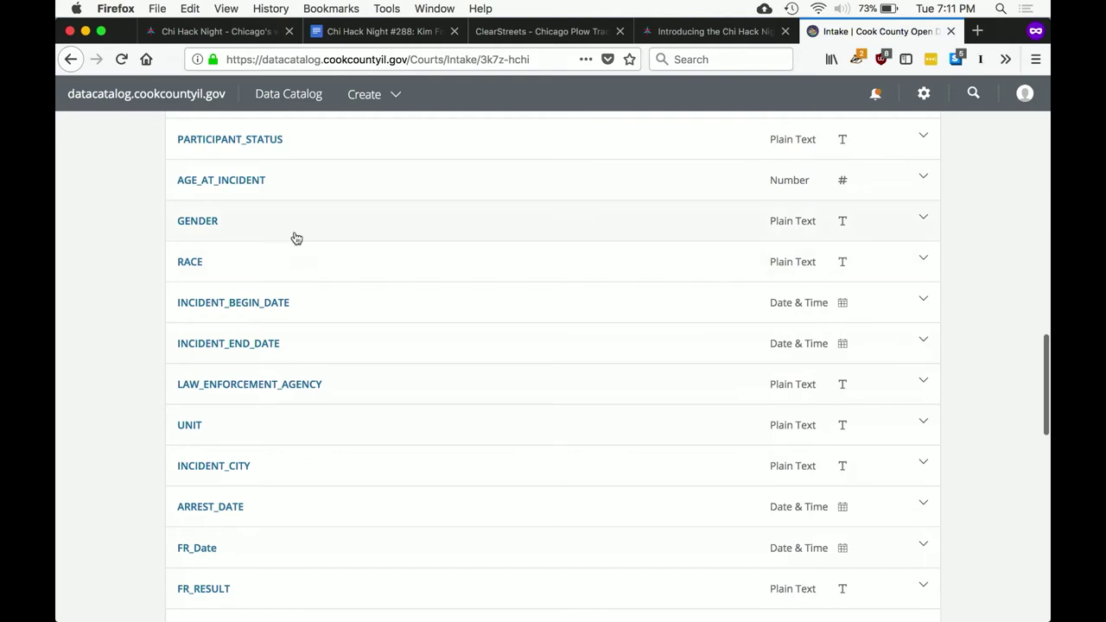
scroll(424, 297, down, 2)
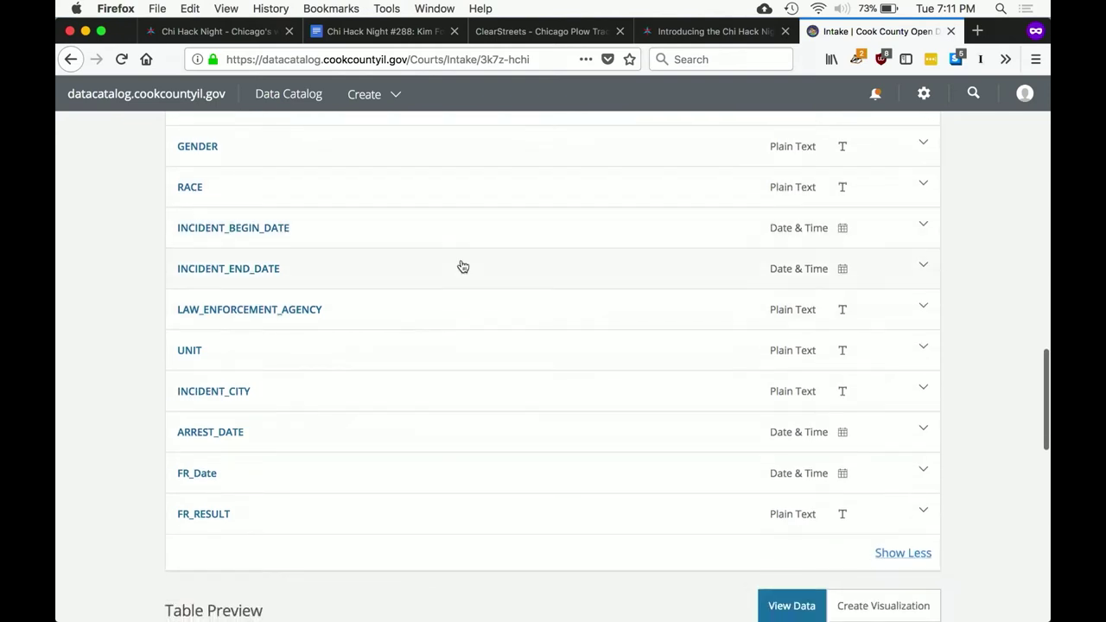
scroll(407, 380, down, 2)
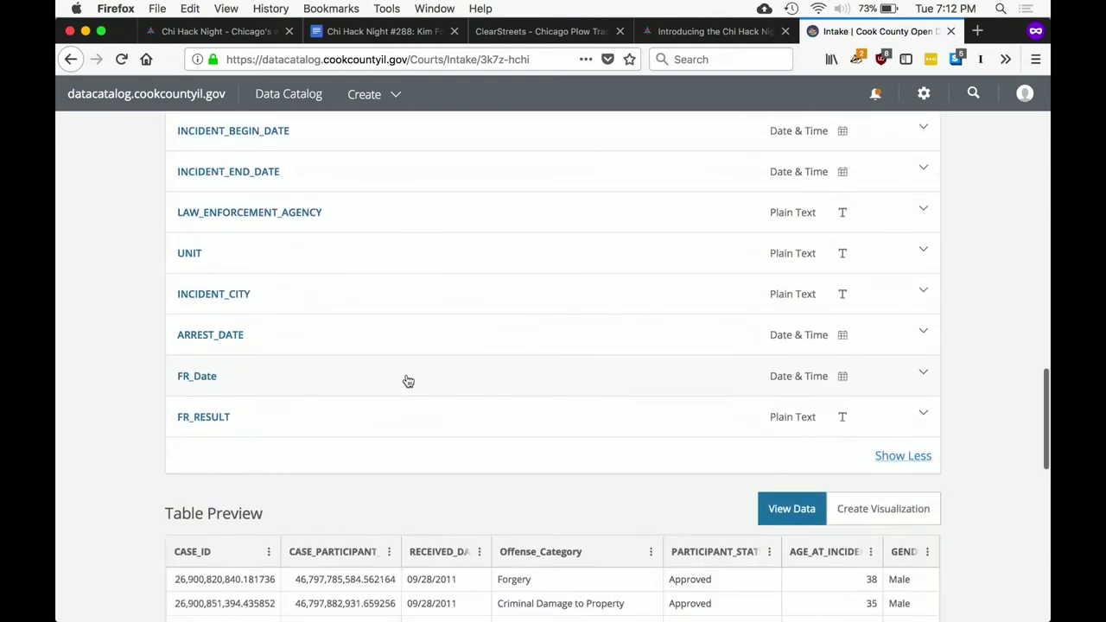
scroll(408, 381, down, 2)
scroll(407, 380, down, 1)
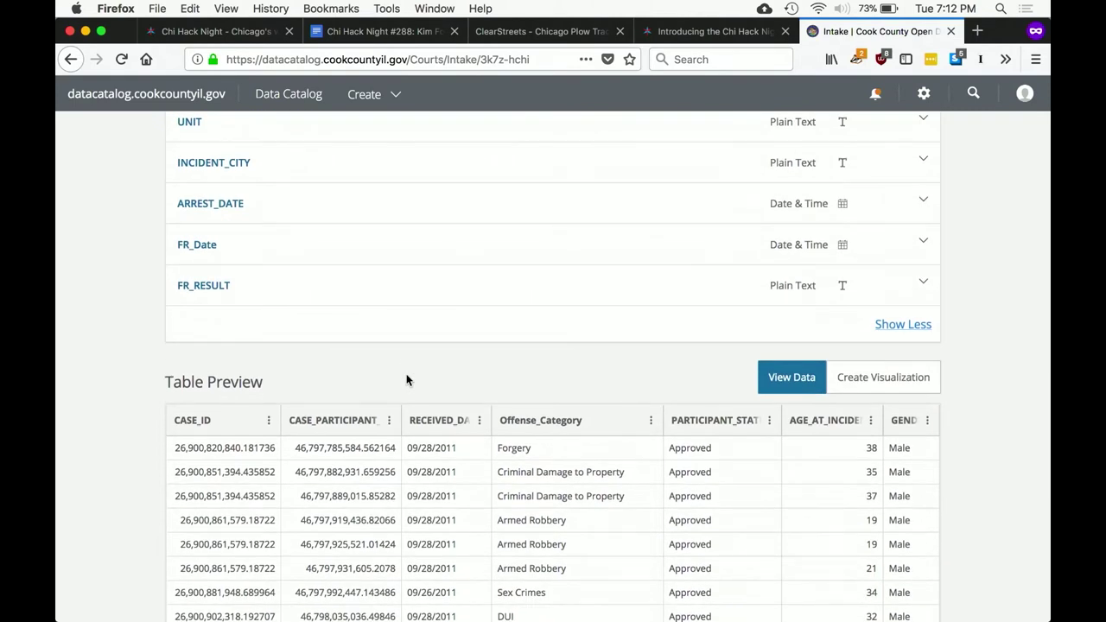
Examine the Table Preview's case records across to the final columns, FR_Date and FR_RESULT
scroll(538, 540, down, 2)
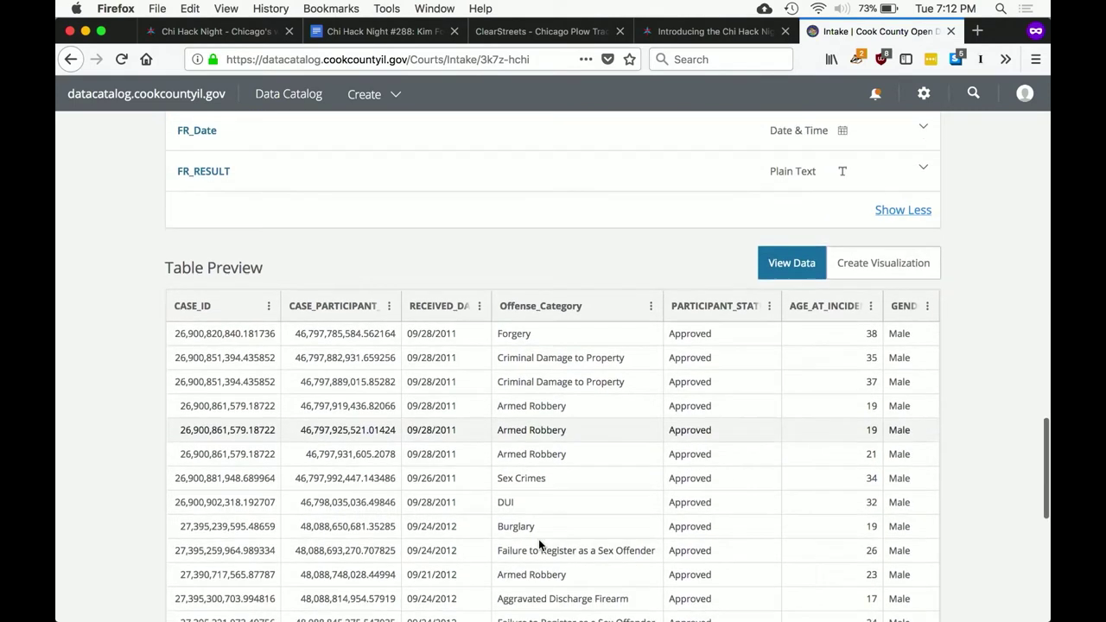
scroll(719, 397, up, 3)
scroll(719, 396, down, 4)
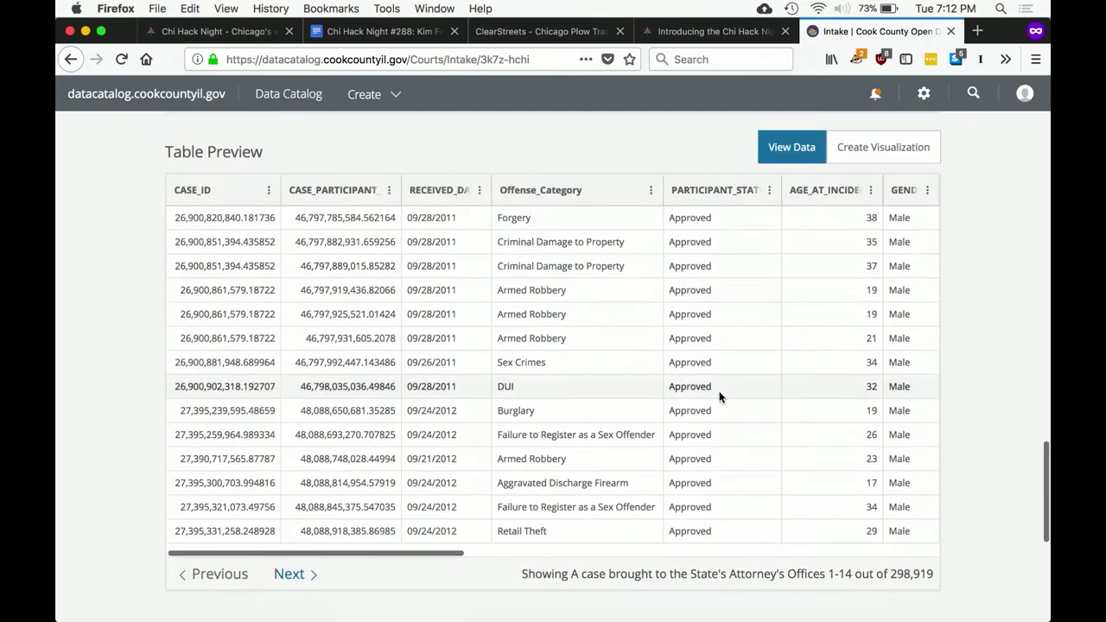
drag(368, 549, 855, 486)
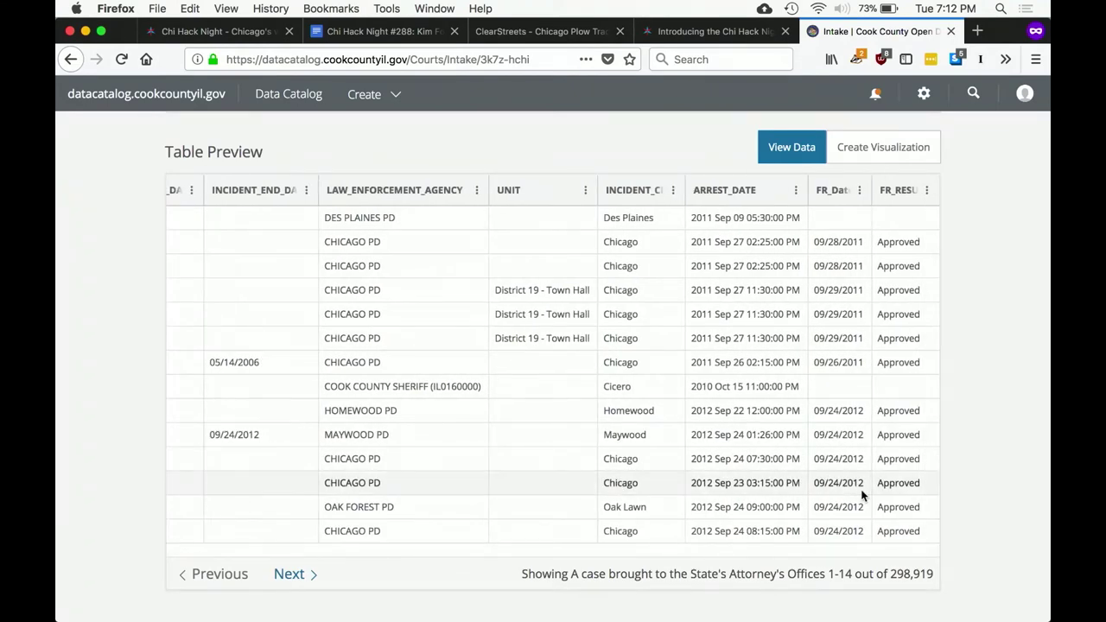
Open the Approval Rates chart from the dataset's related content and inspect the pie chart's Approved slice
scroll(585, 321, down, 5)
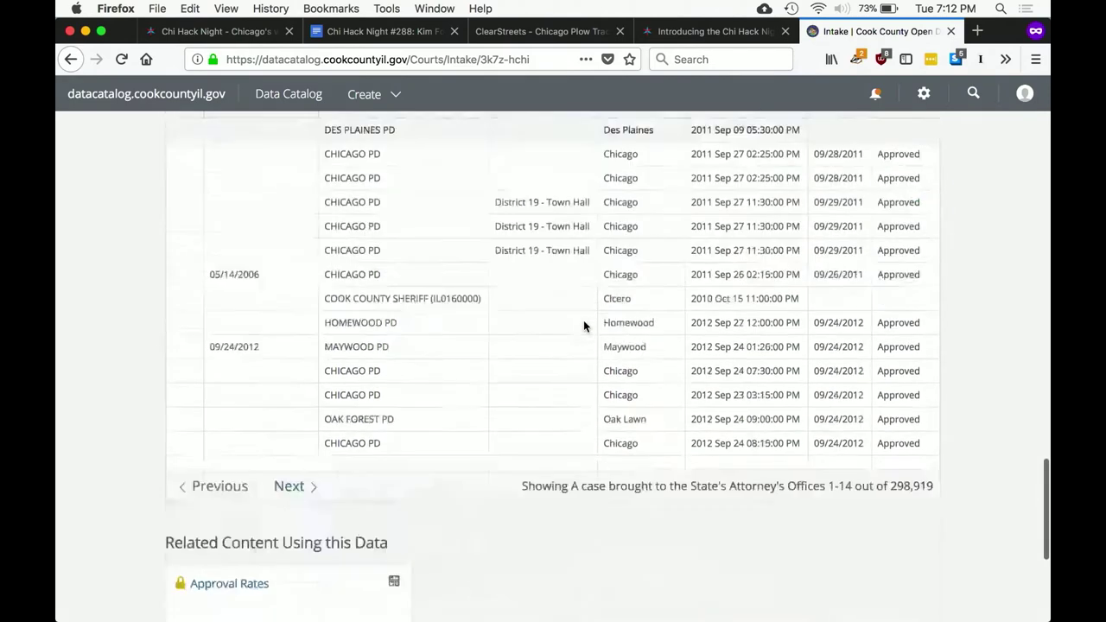
click(243, 344)
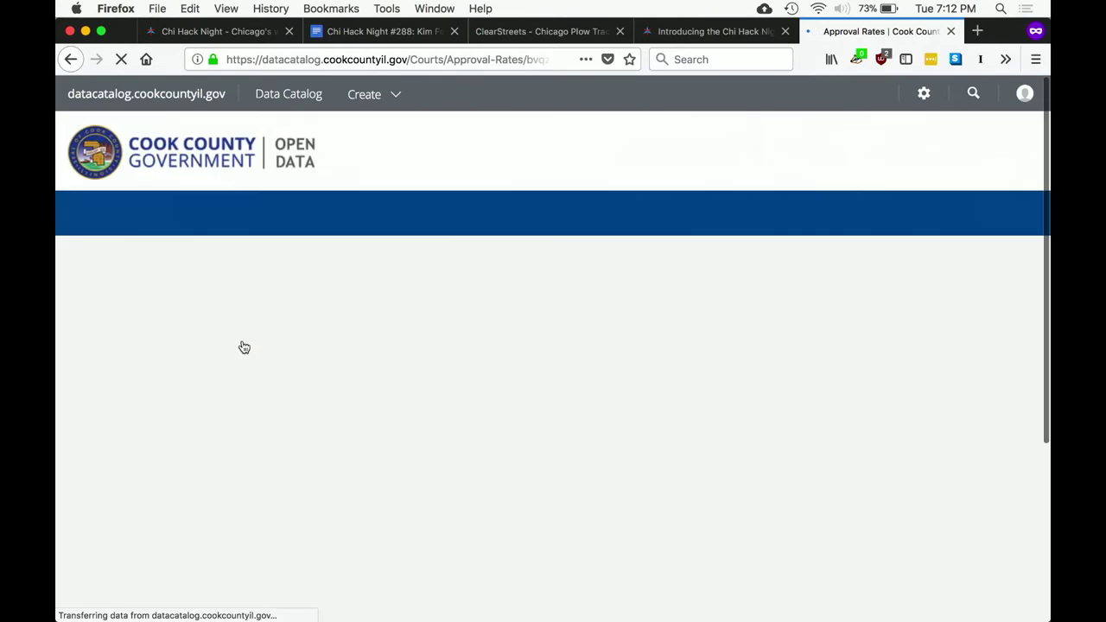
scroll(243, 347, down, 5)
scroll(243, 347, down, 1)
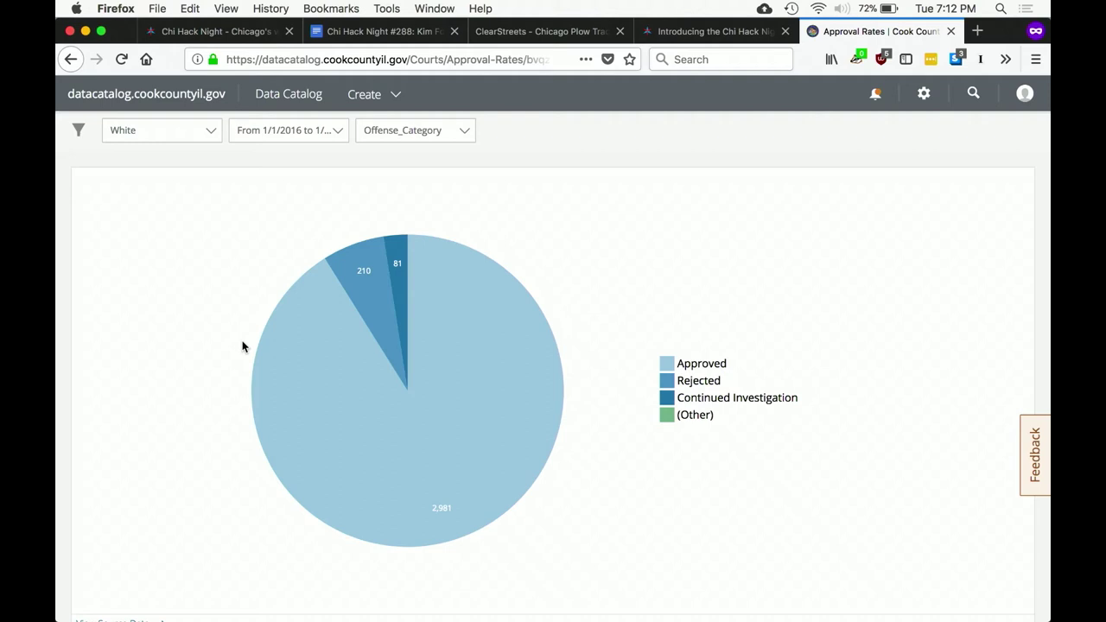
mouse_move(426, 410)
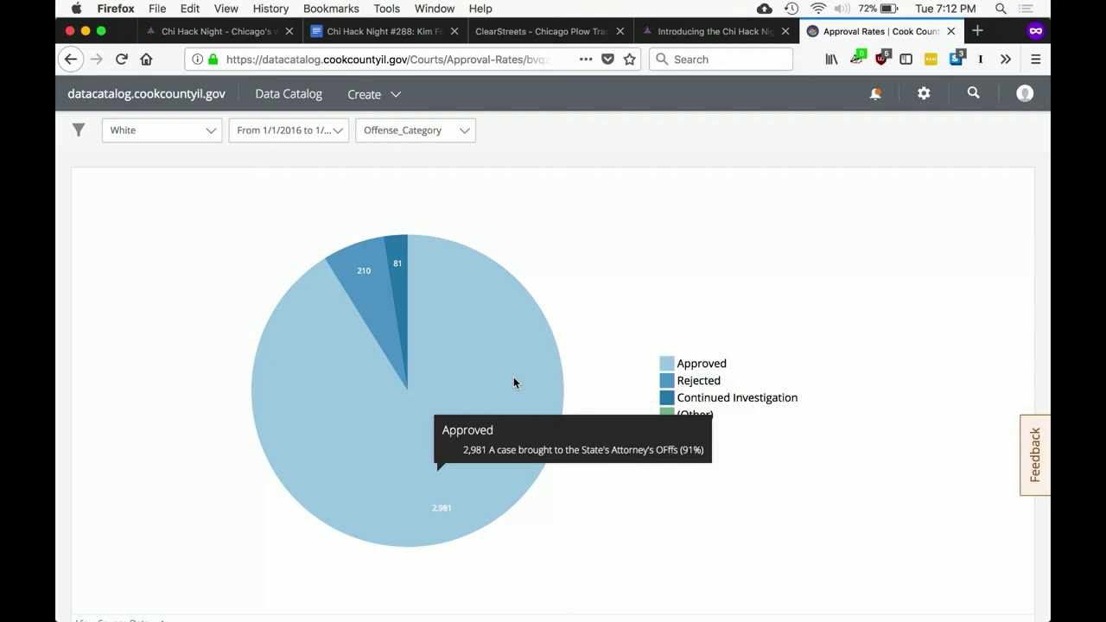
Change the chart's RACE filter from White to Black, apply it, and inspect the Approved slice
click(211, 130)
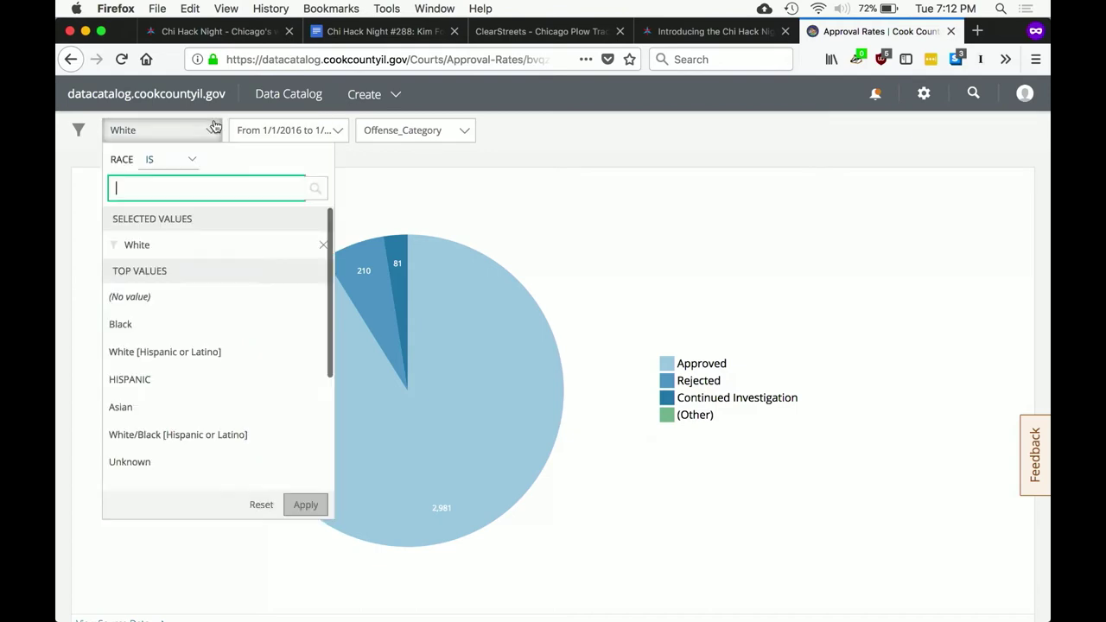
click(192, 327)
click(316, 247)
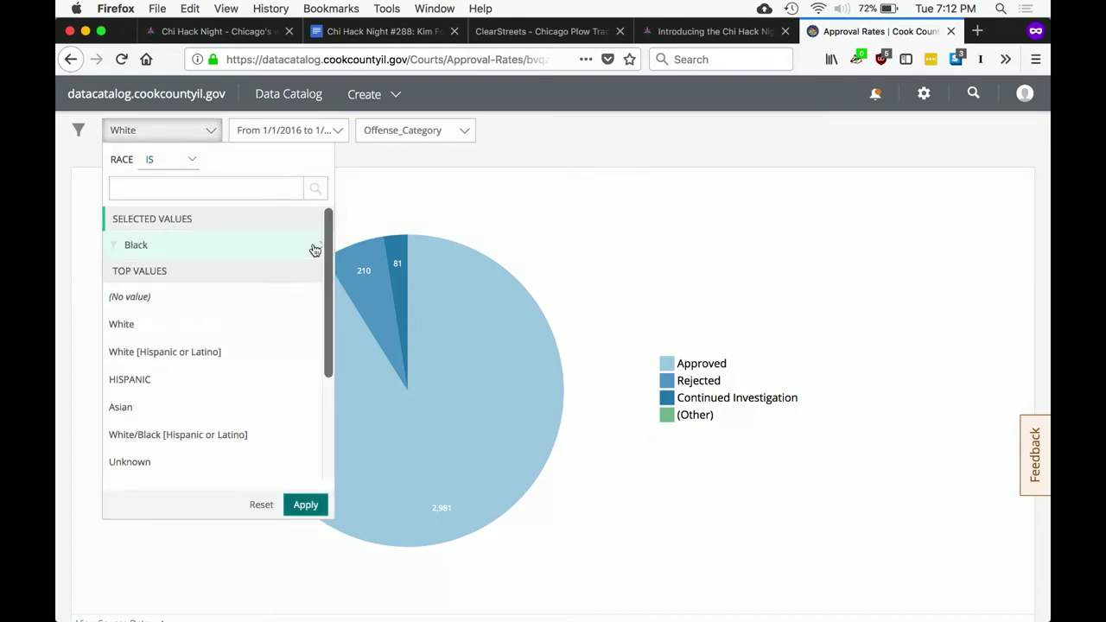
click(307, 505)
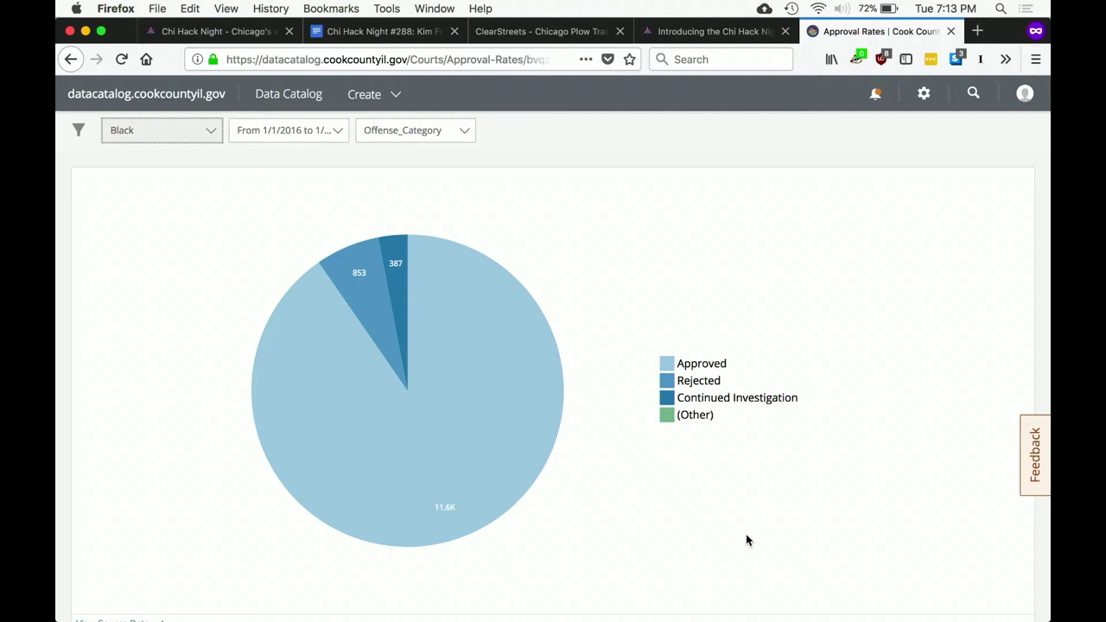
mouse_move(444, 478)
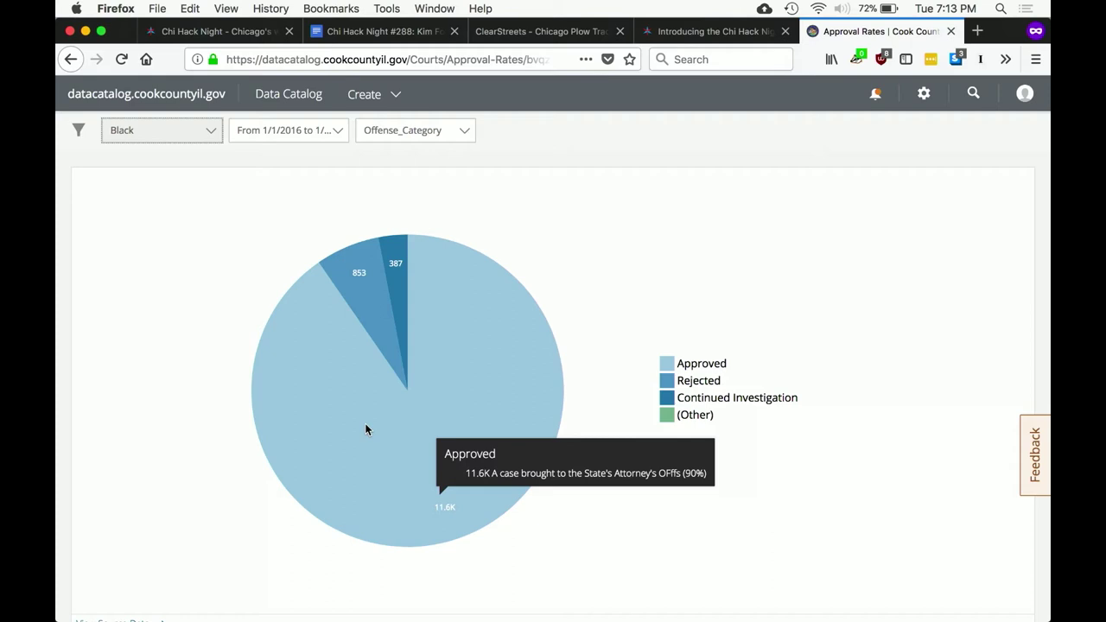
Look over the Offense_Category filter values and the case records table below the chart
click(444, 131)
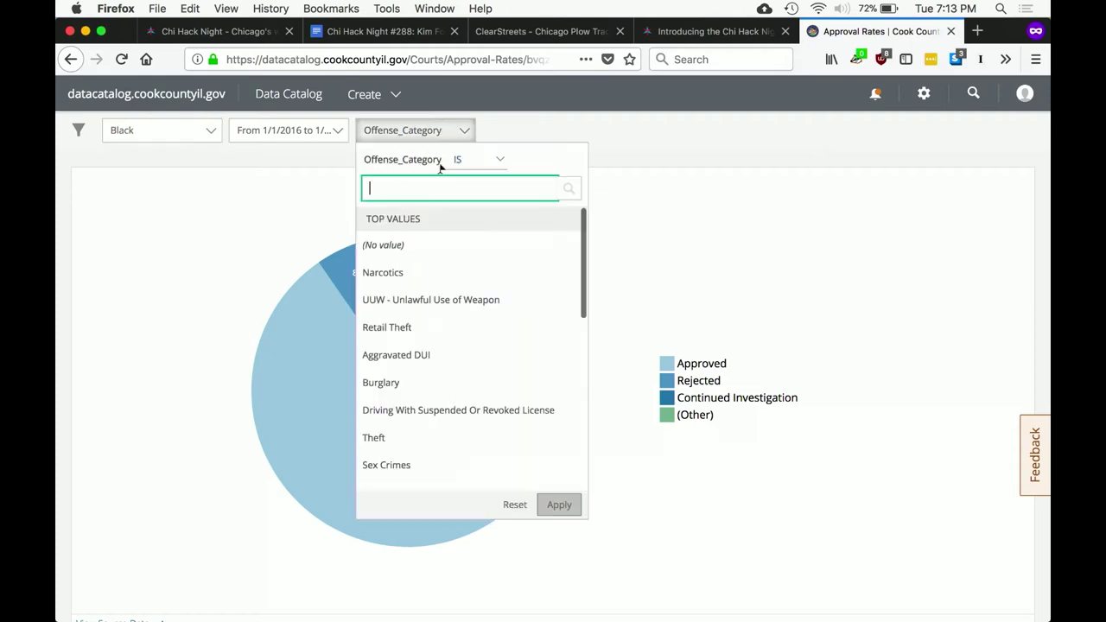
scroll(444, 366, up, 2)
scroll(443, 395, down, 2)
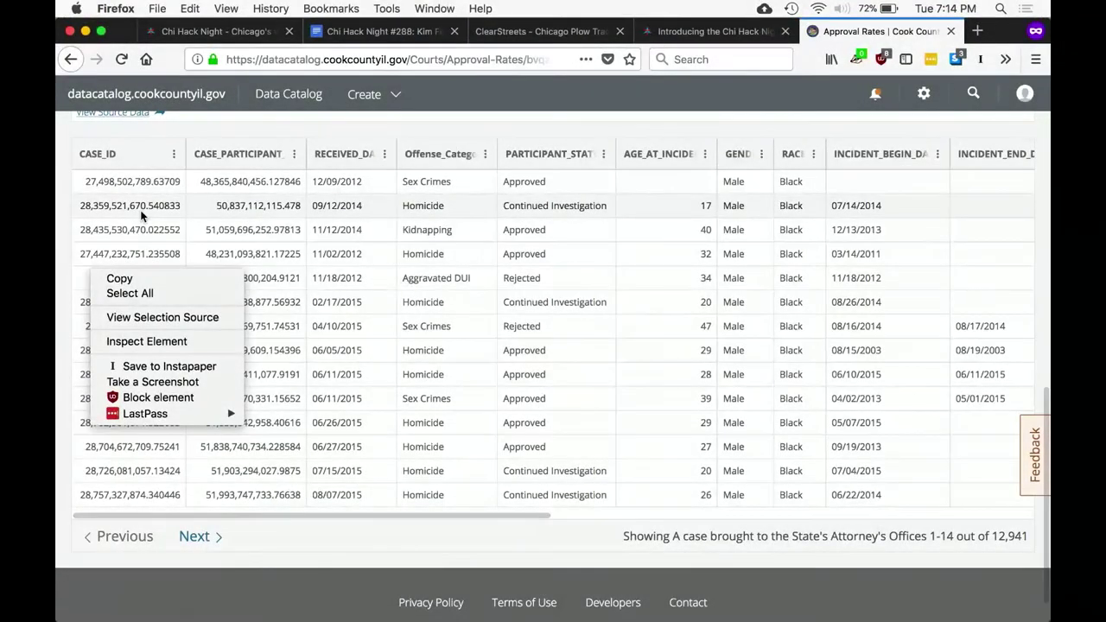
Go to the account profile and open the Initiation dataset from the second page of My Assets
click(1024, 102)
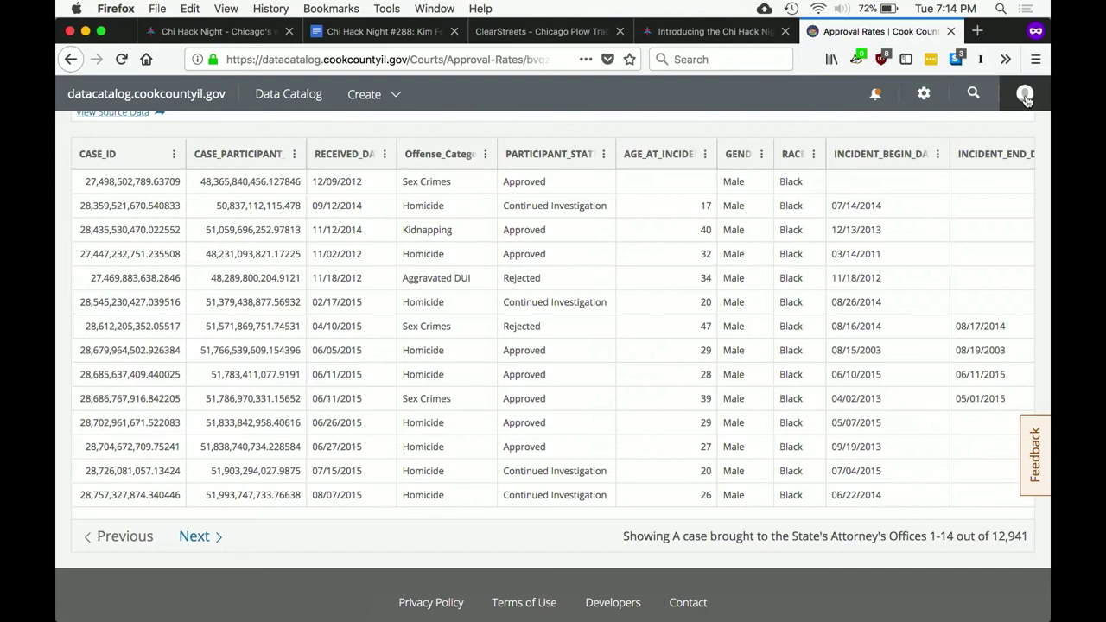
click(1027, 97)
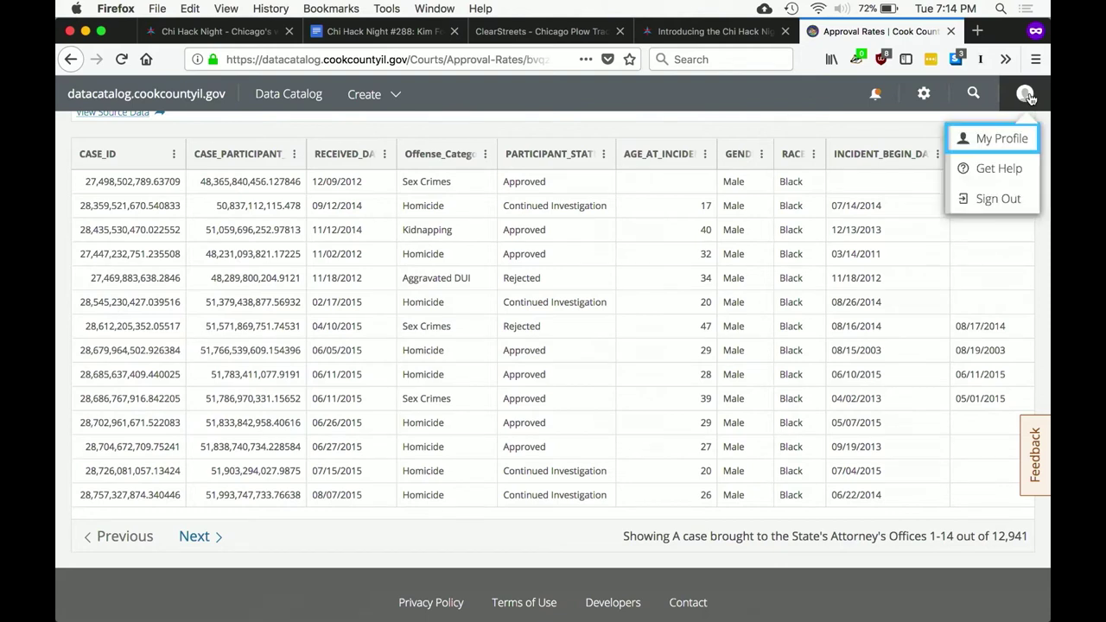
click(994, 140)
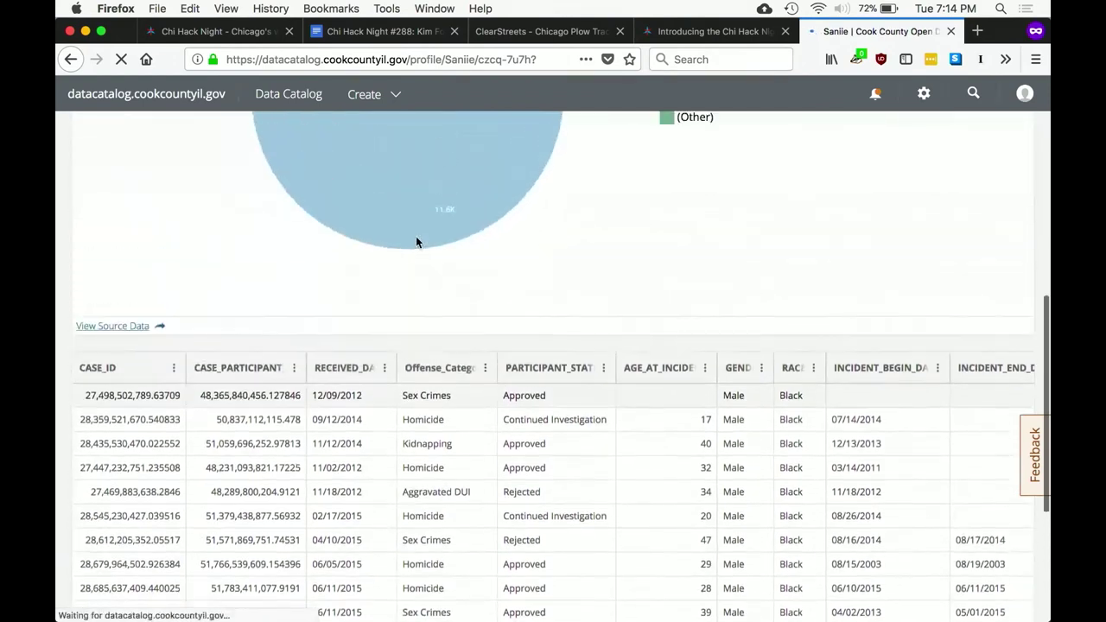
scroll(415, 236, down, 3)
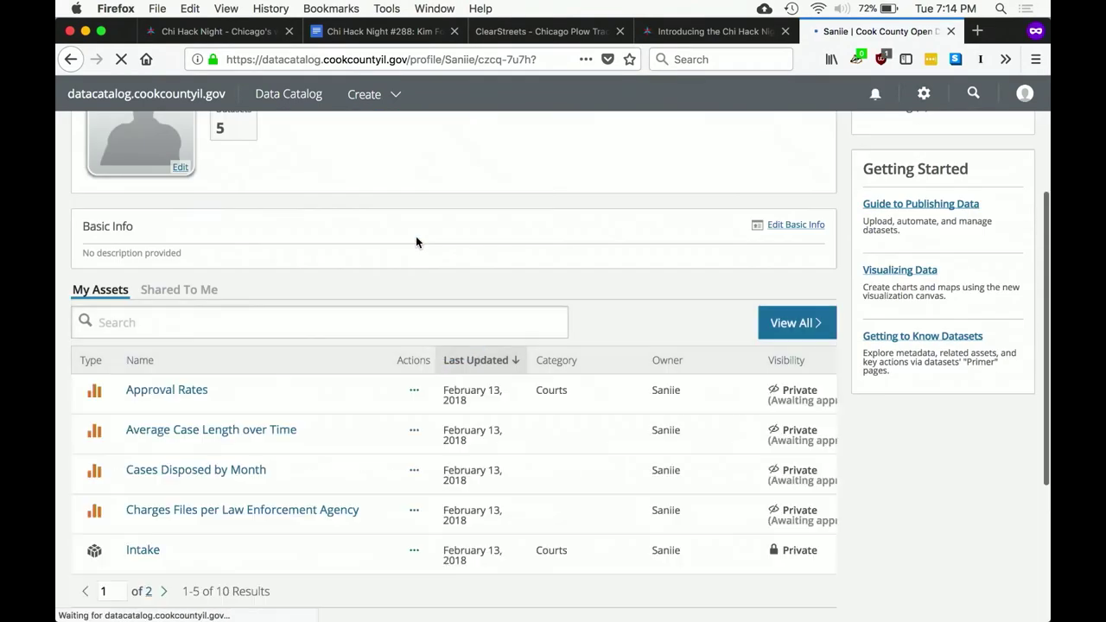
scroll(381, 486, down, 2)
click(164, 508)
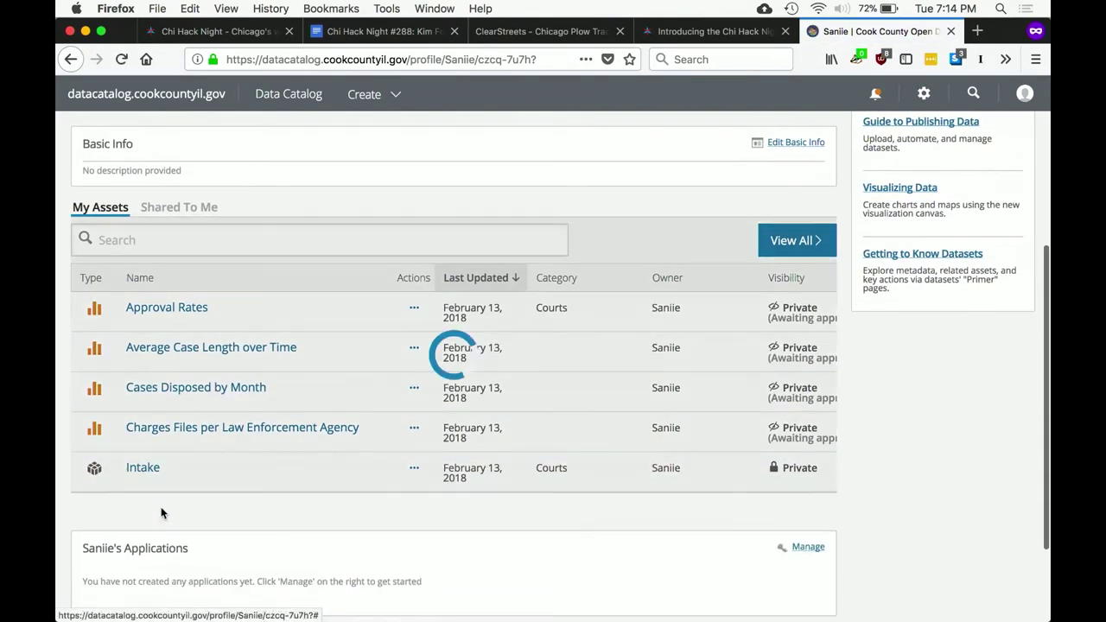
click(145, 307)
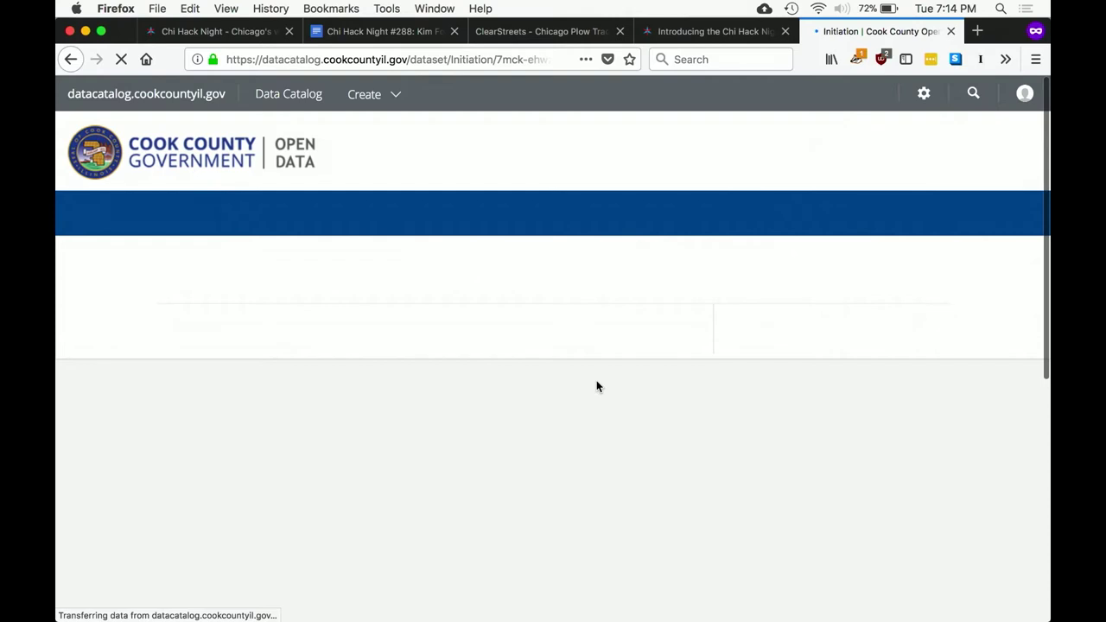
Expand Initiation's column list to show all columns, and check the dataset's row and column counts
scroll(596, 386, down, 2)
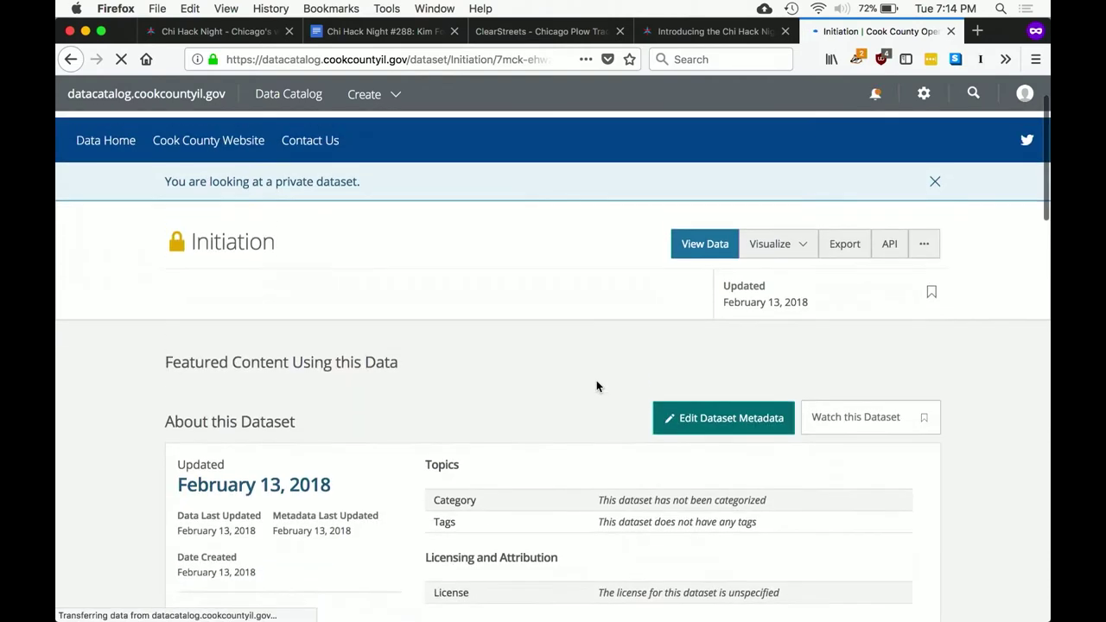
scroll(596, 386, down, 10)
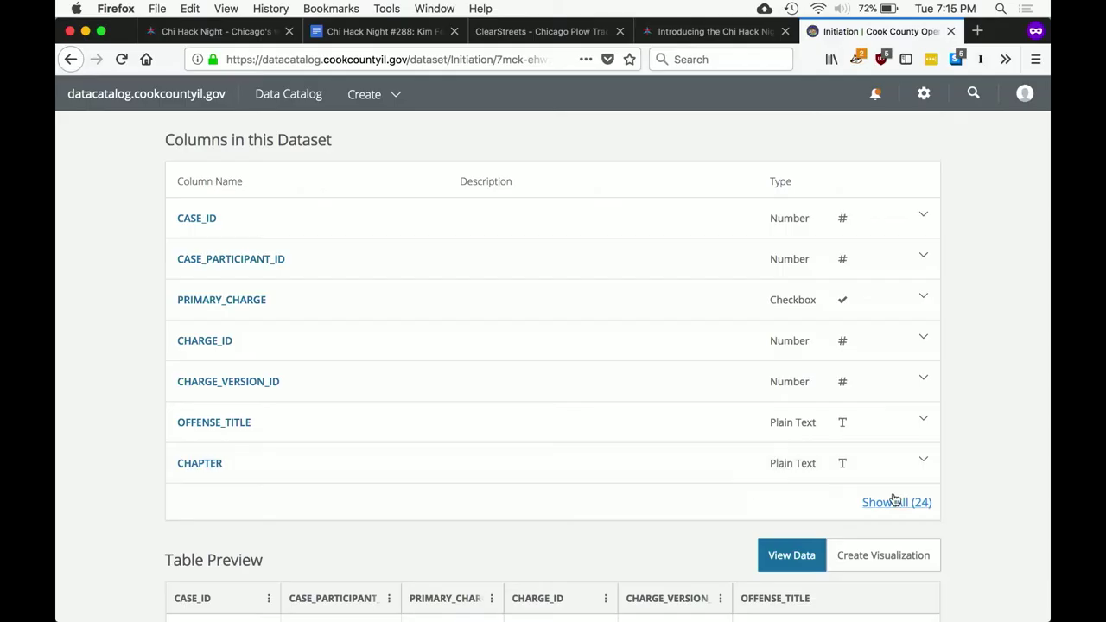
click(892, 501)
scroll(850, 420, down, 1)
scroll(850, 420, up, 5)
scroll(850, 420, up, 5)
scroll(850, 418, up, 3)
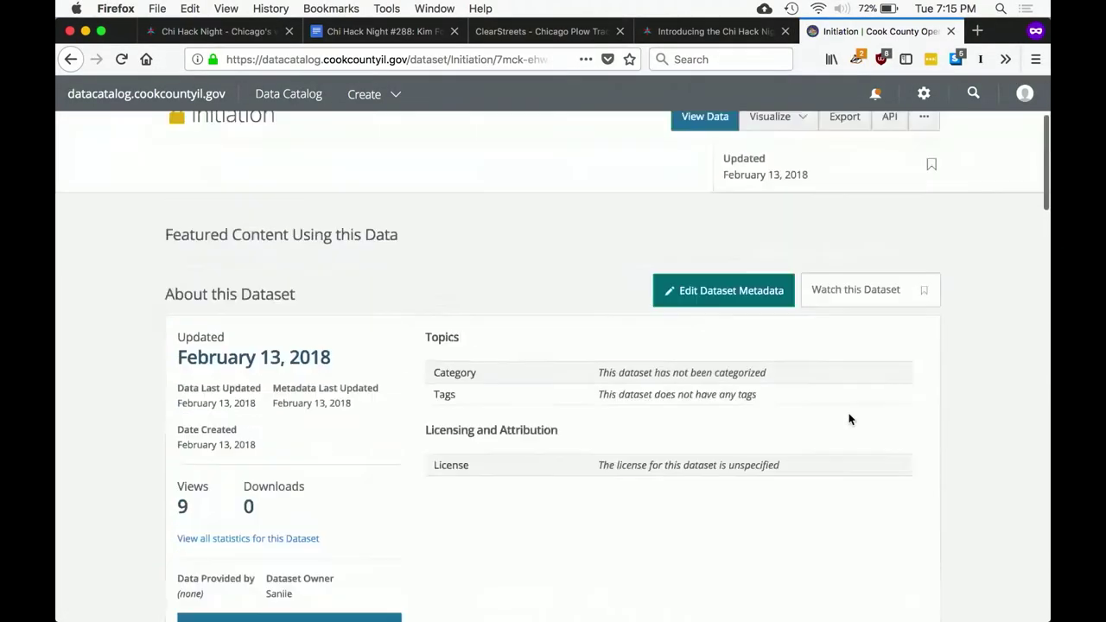
scroll(849, 419, down, 5)
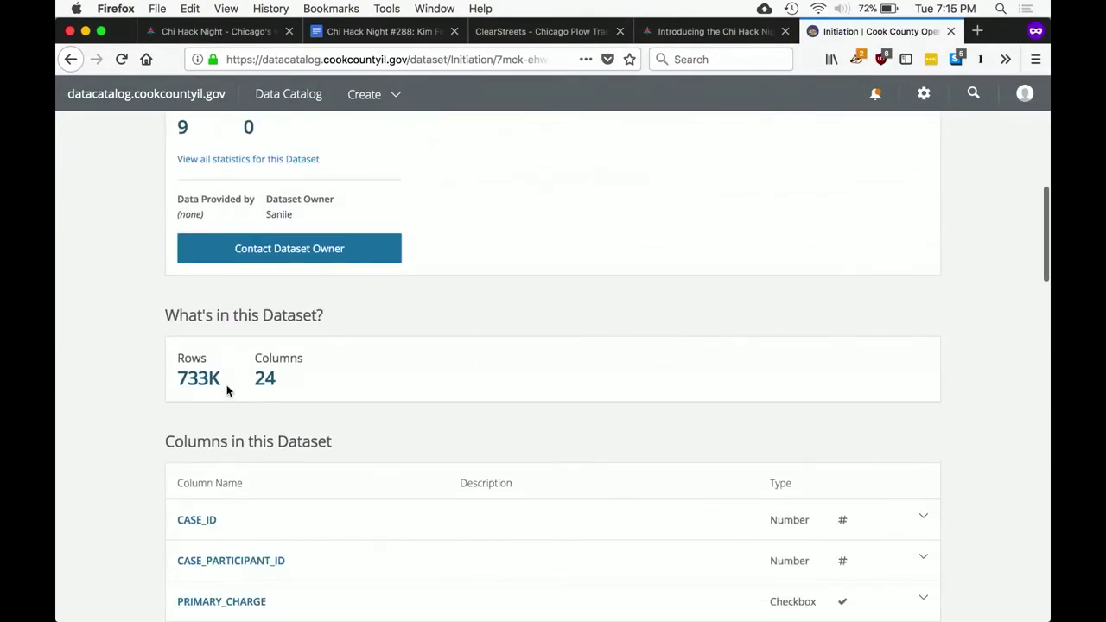
scroll(220, 386, down, 2)
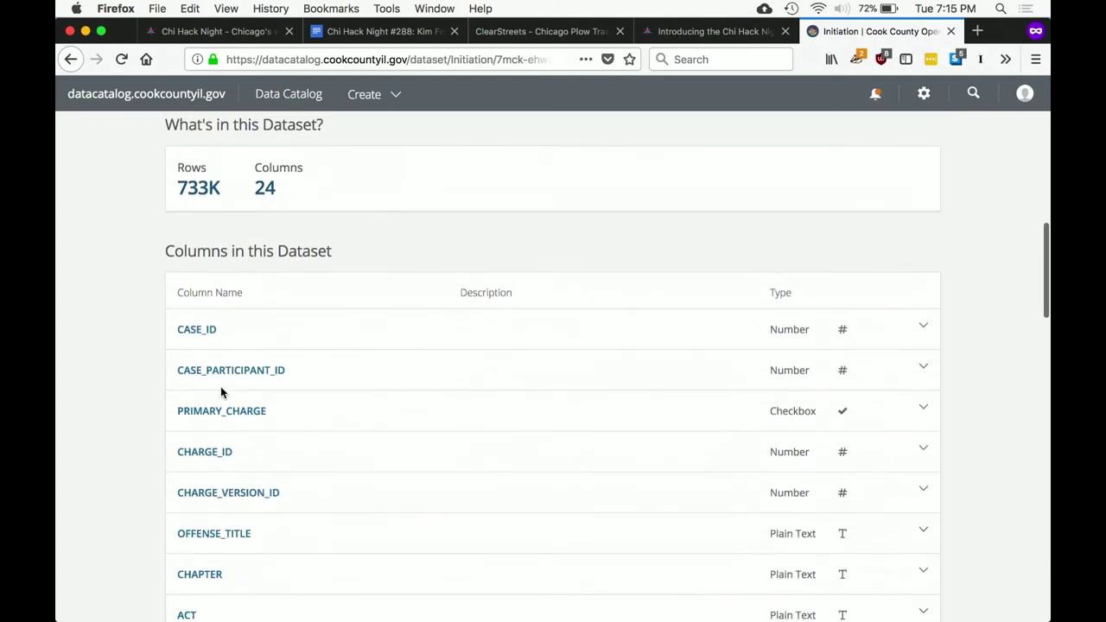
Read through Initiation's column list from CASE_ID to ARRAIGNMENT_DATE, including the charge, event, demographic and incident fields
scroll(220, 387, down, 3)
scroll(220, 386, up, 3)
scroll(223, 393, down, 1)
scroll(222, 393, down, 2)
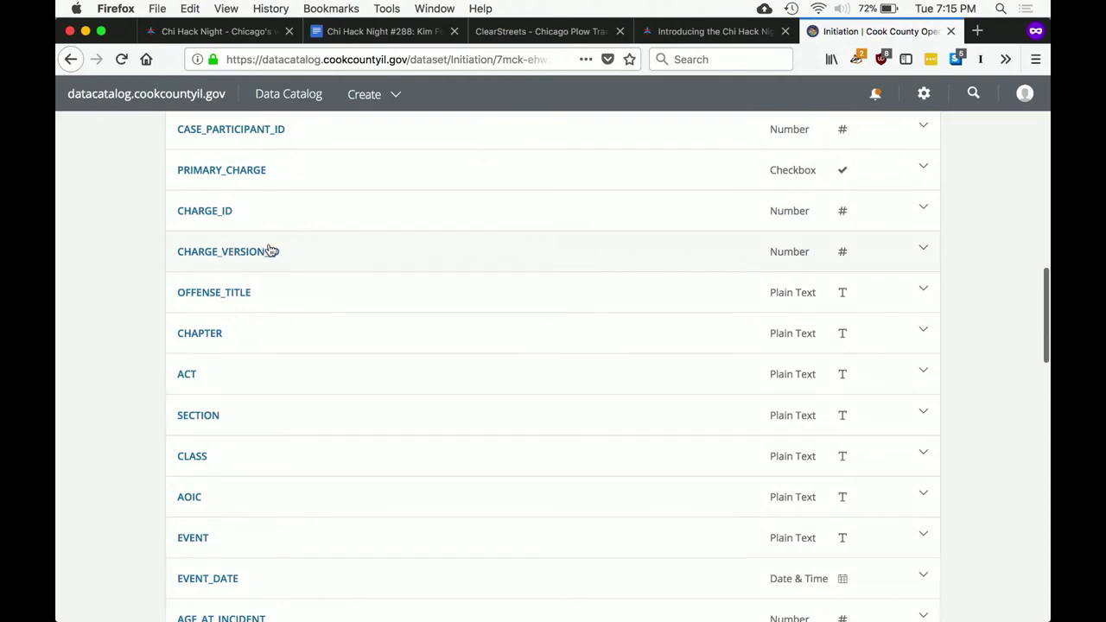
scroll(270, 250, down, 1)
scroll(255, 266, down, 1)
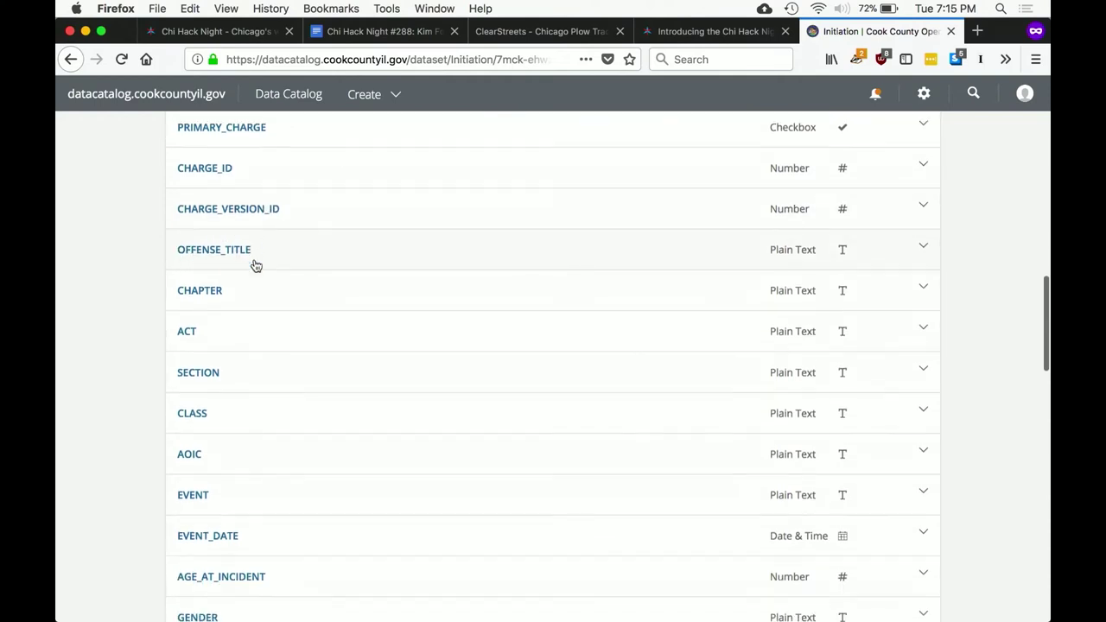
scroll(256, 266, down, 1)
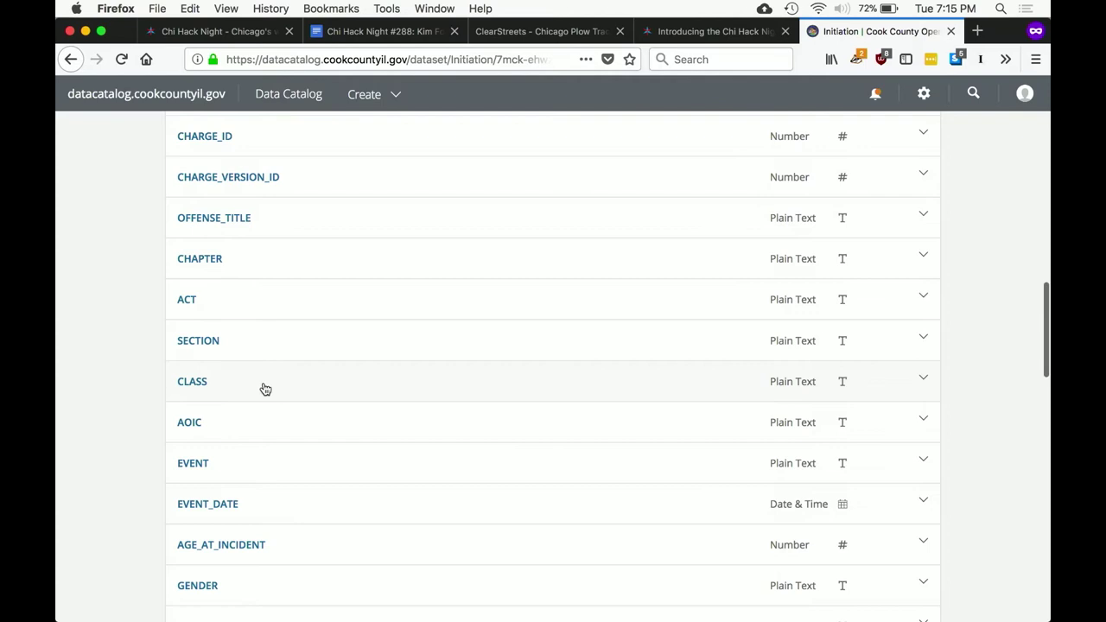
scroll(265, 389, down, 1)
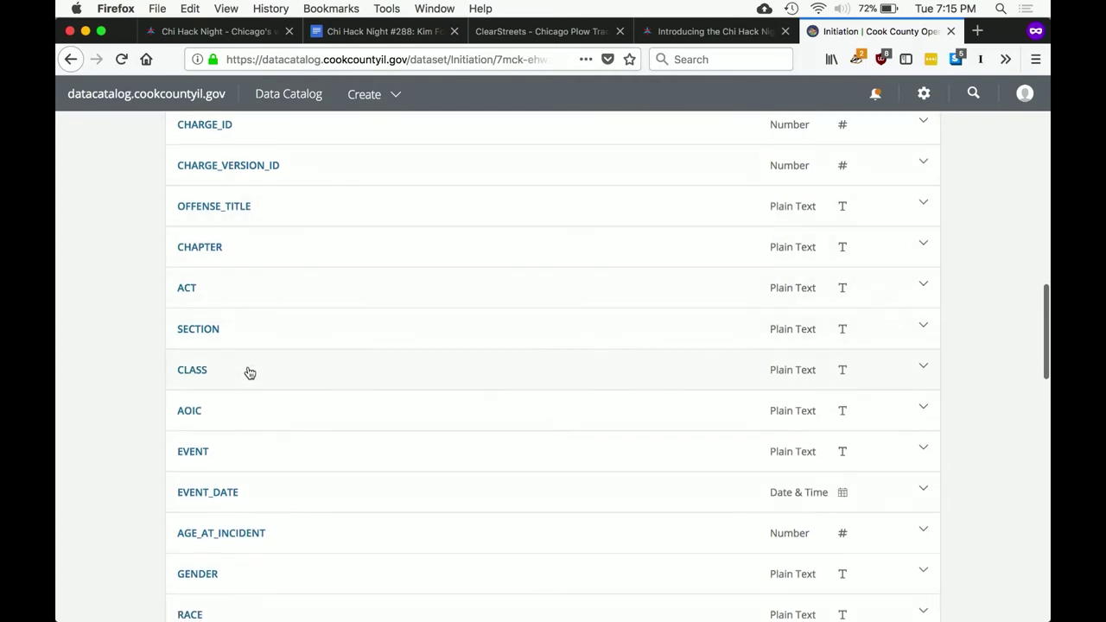
scroll(250, 375, down, 1)
scroll(237, 420, down, 1)
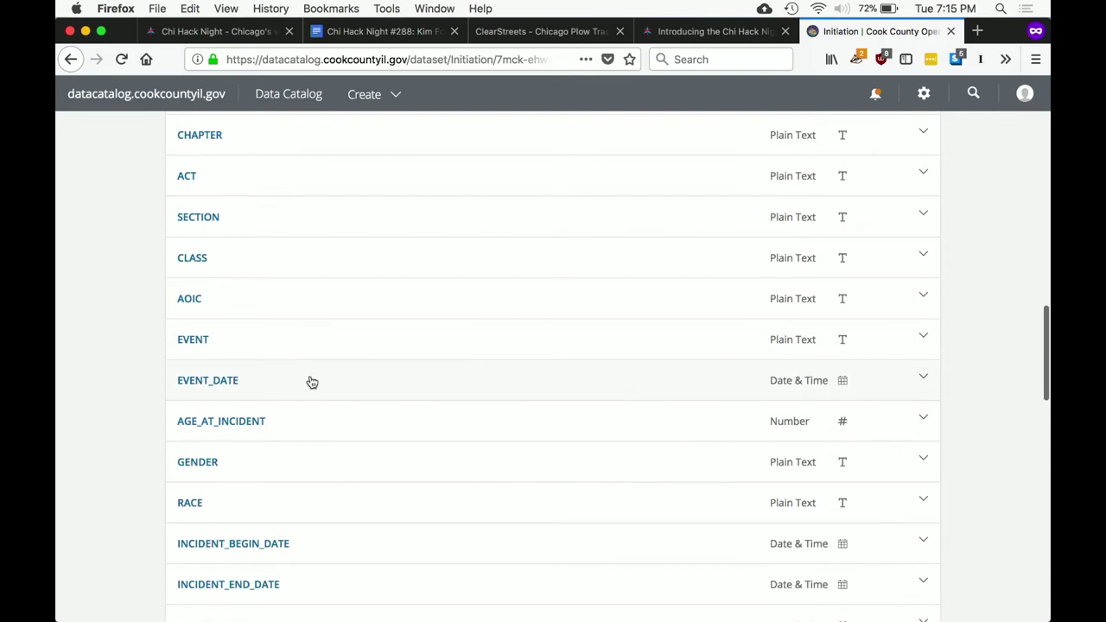
scroll(311, 383, down, 1)
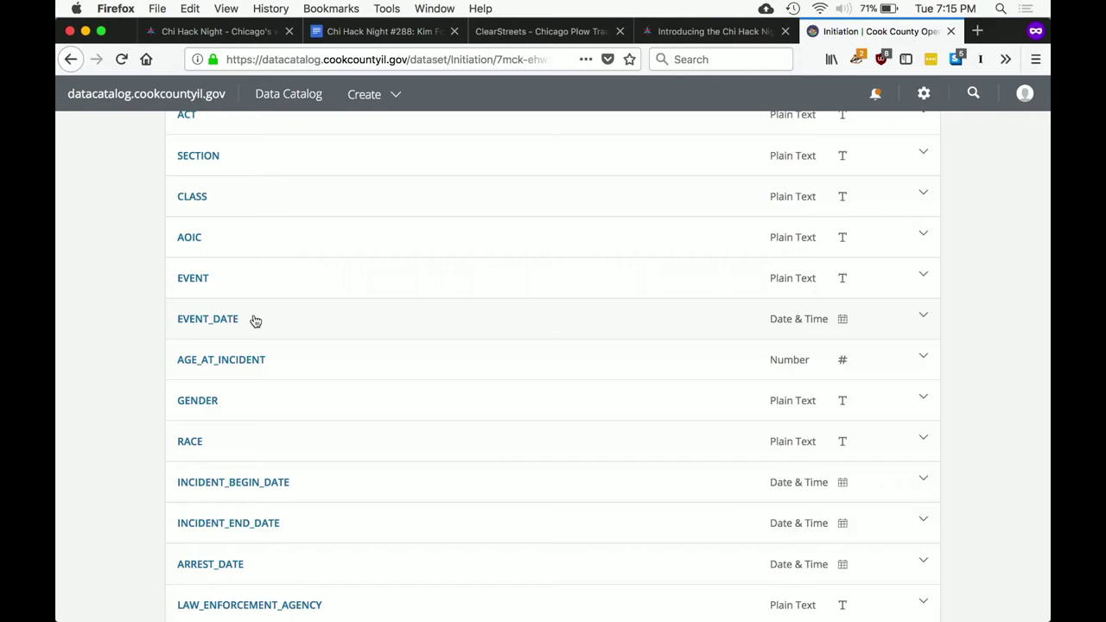
scroll(256, 322, down, 5)
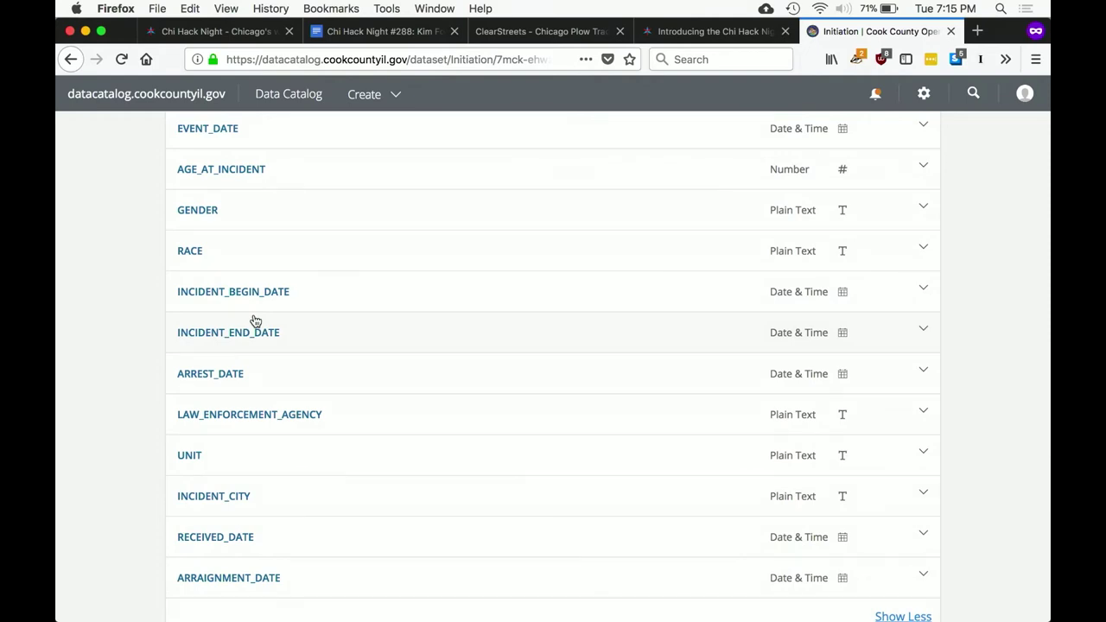
Look over Initiation's Table Preview, and open and examine the Charges Files per Law Enforcement Agency chart linked below it
scroll(256, 321, down, 10)
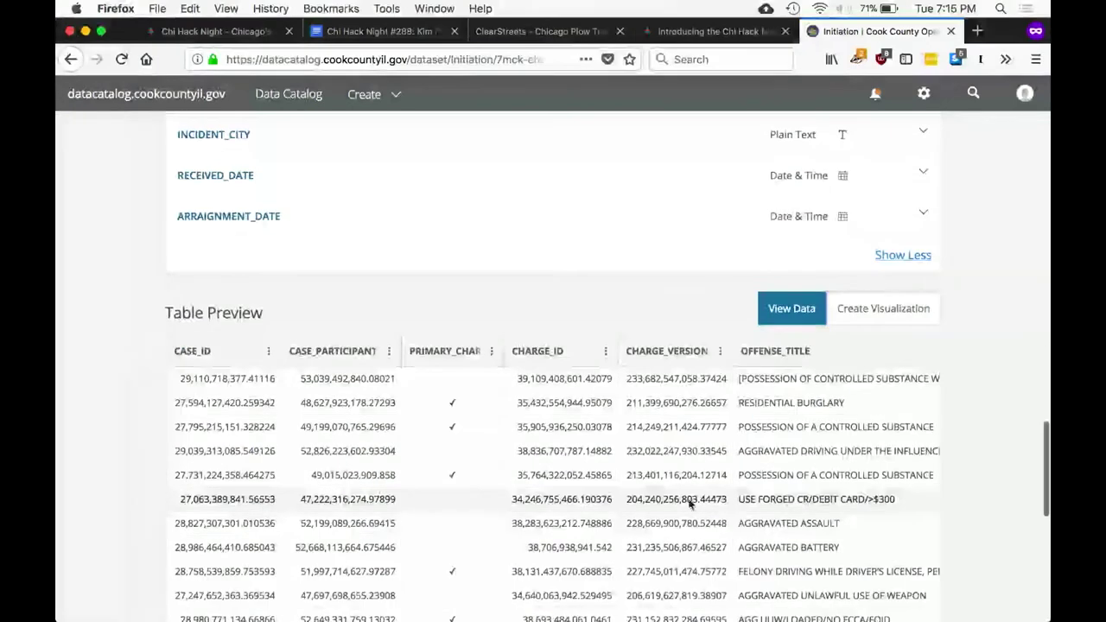
scroll(688, 503, down, 3)
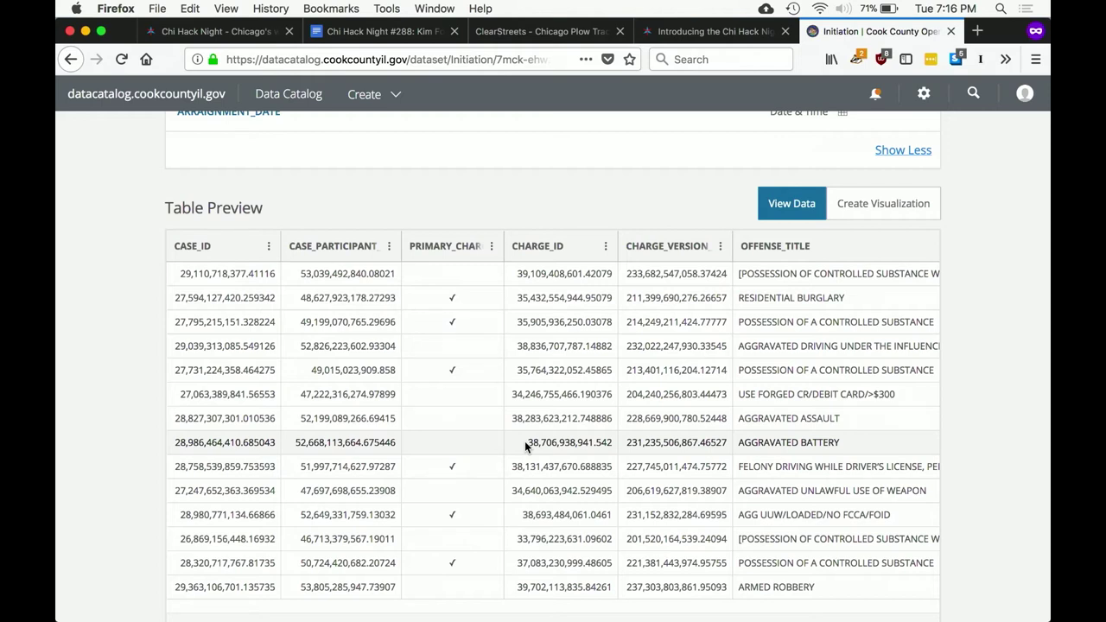
scroll(525, 441, down, 5)
click(323, 289)
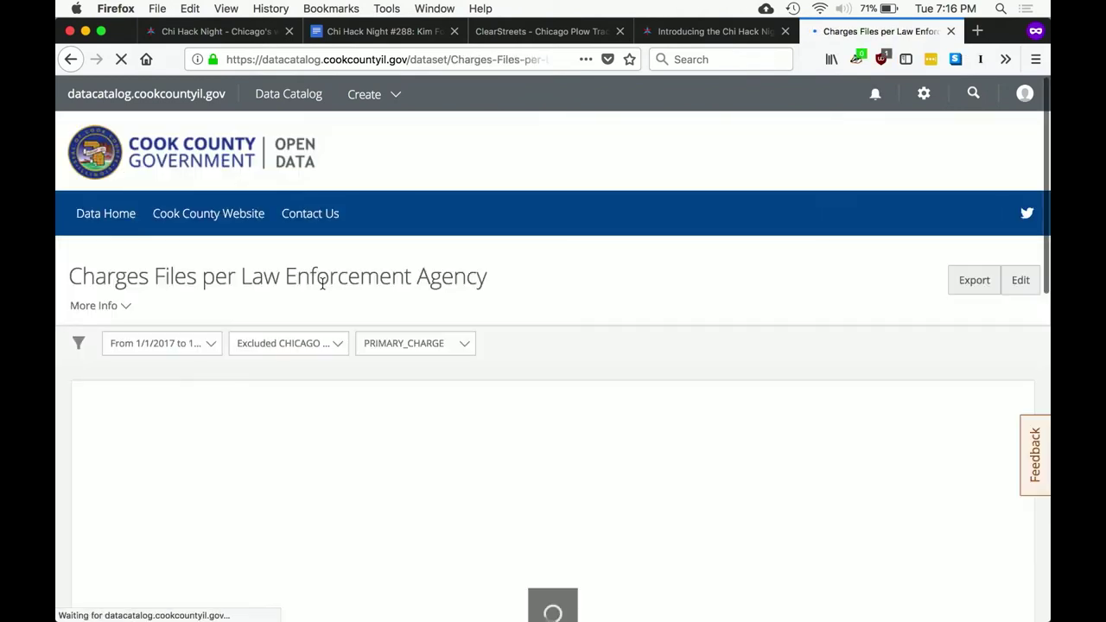
scroll(328, 289, down, 2)
scroll(547, 340, down, 3)
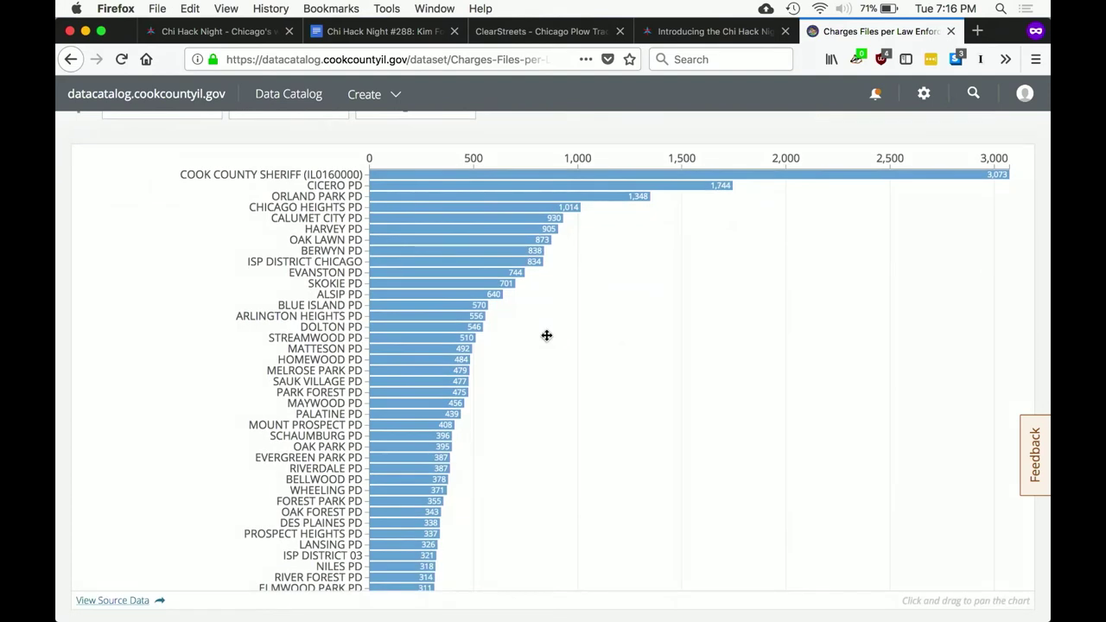
scroll(546, 336, down, 1)
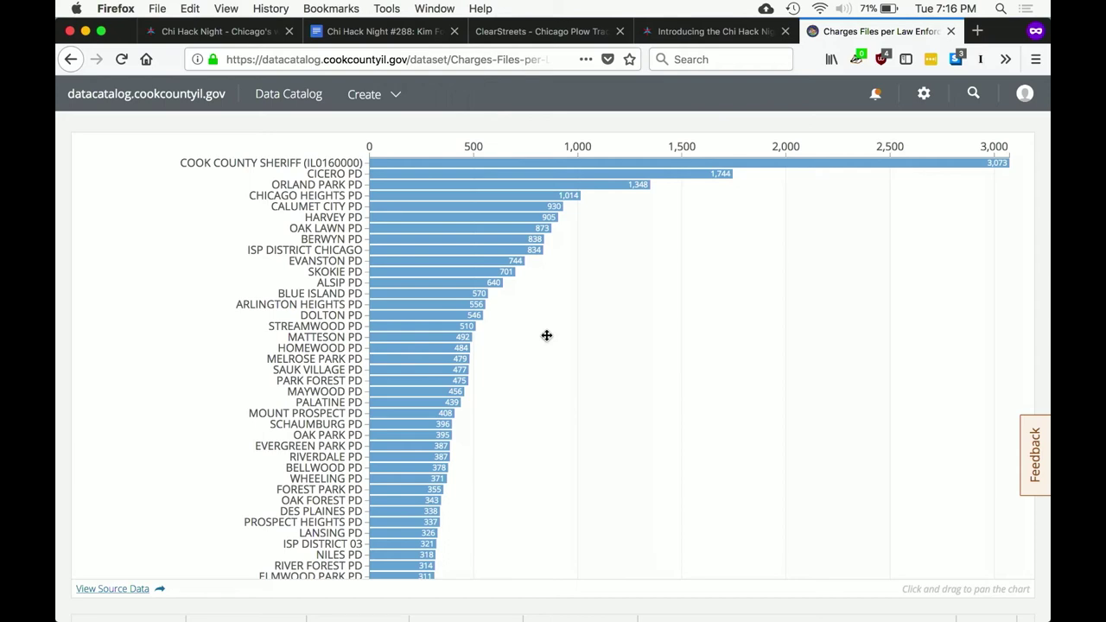
scroll(546, 335, down, 1)
Apply the PRIMARY_CHARGE filter with the value True to the agency chart and examine the resulting bars
scroll(546, 335, up, 4)
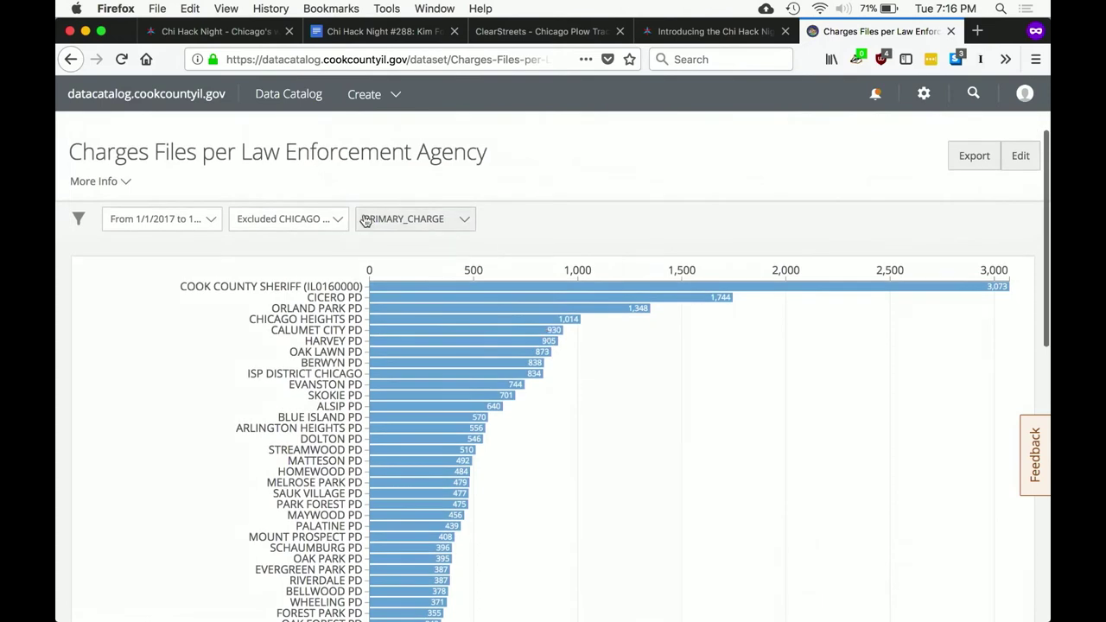
click(373, 220)
click(377, 333)
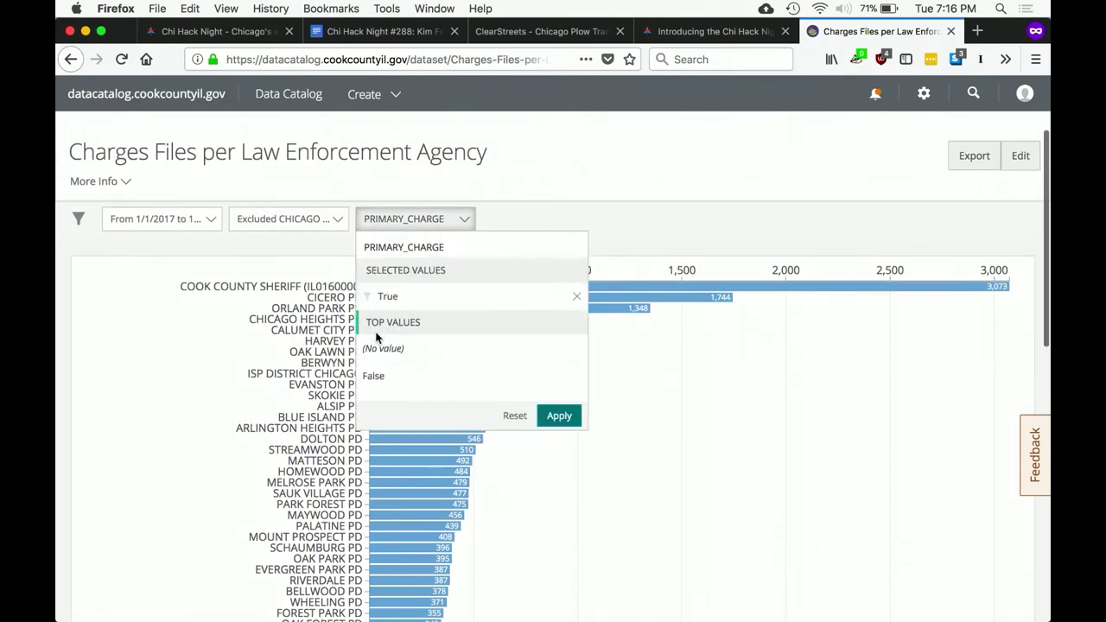
click(566, 424)
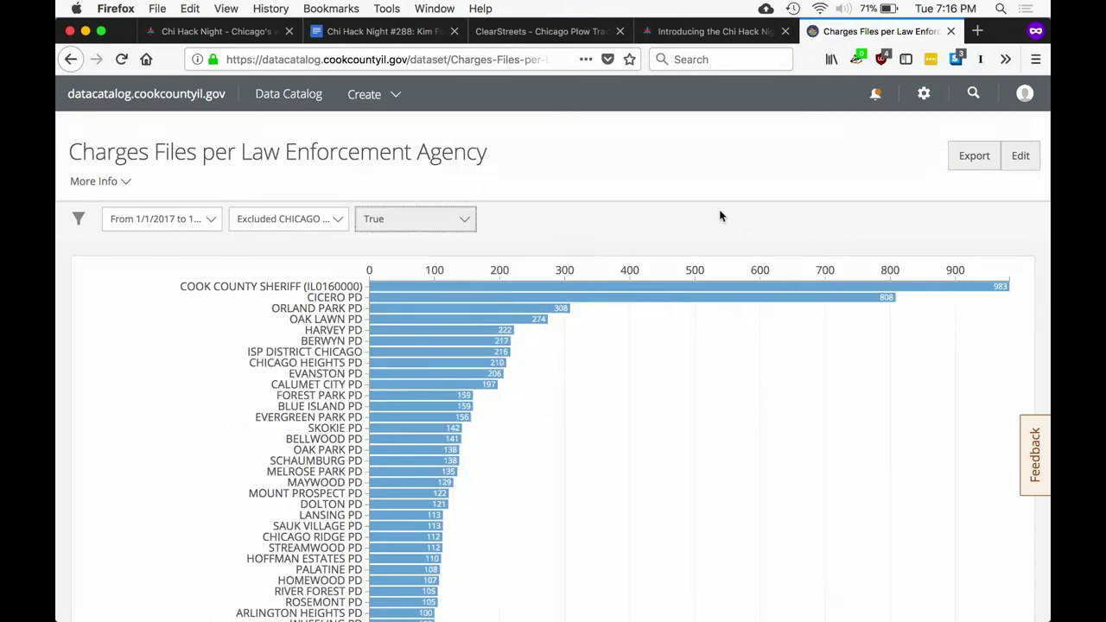
scroll(721, 216, down, 3)
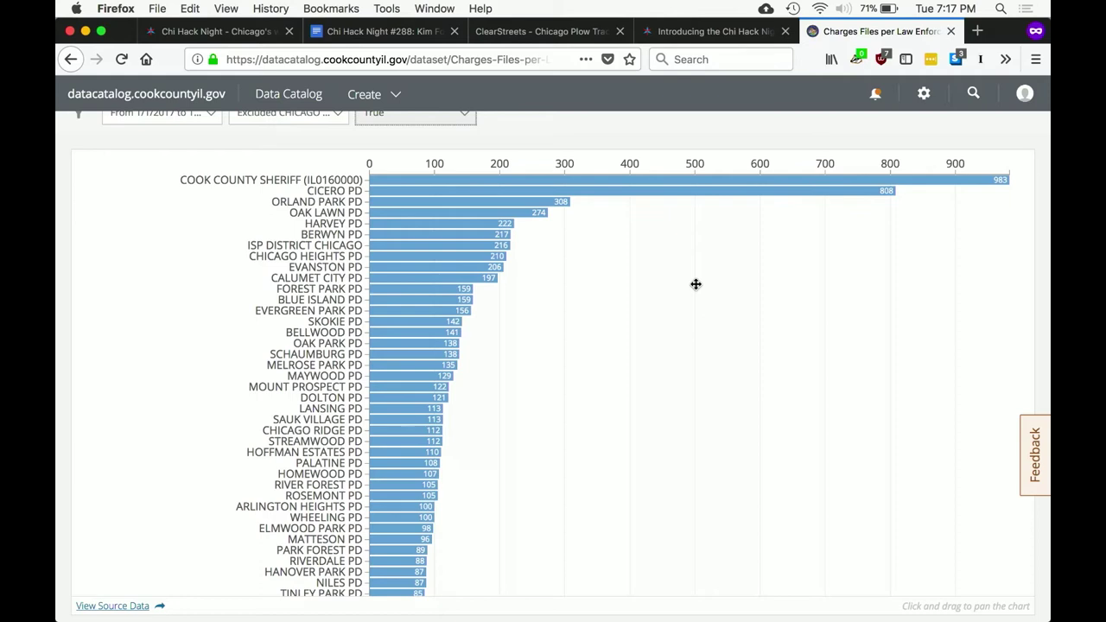
scroll(696, 284, up, 5)
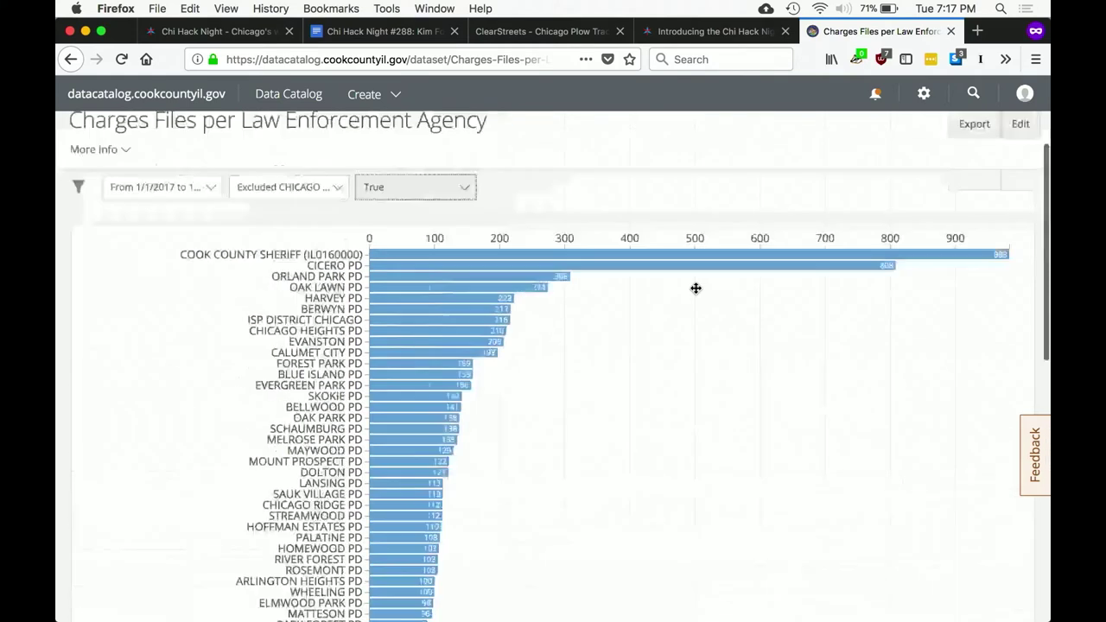
Return to the account profile and open the Dispositions dataset from the second page of My Assets
click(1021, 95)
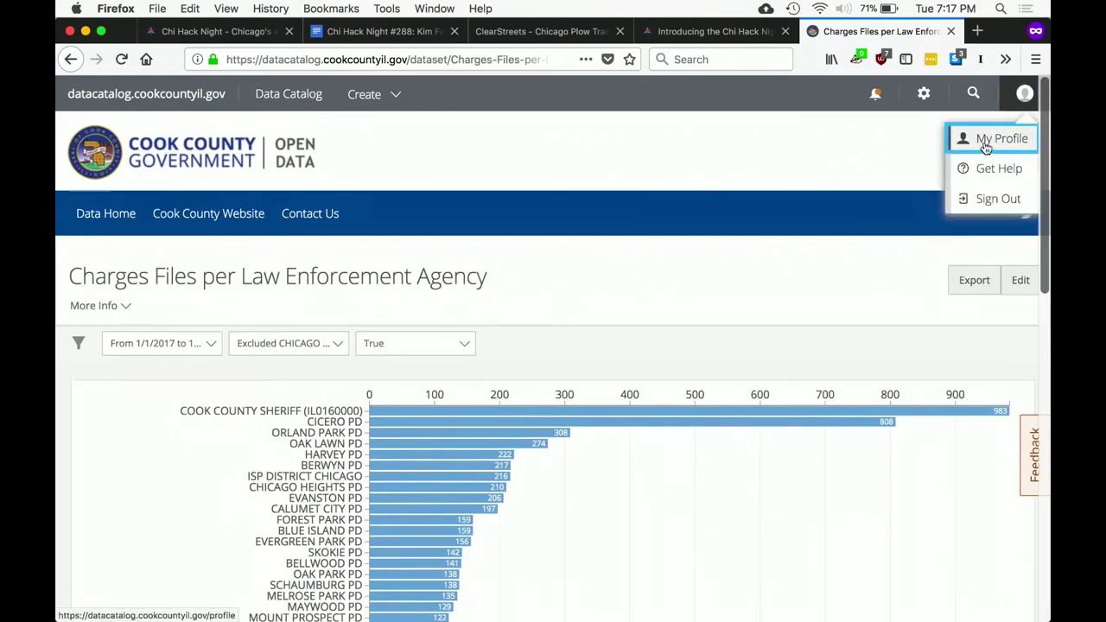
click(988, 140)
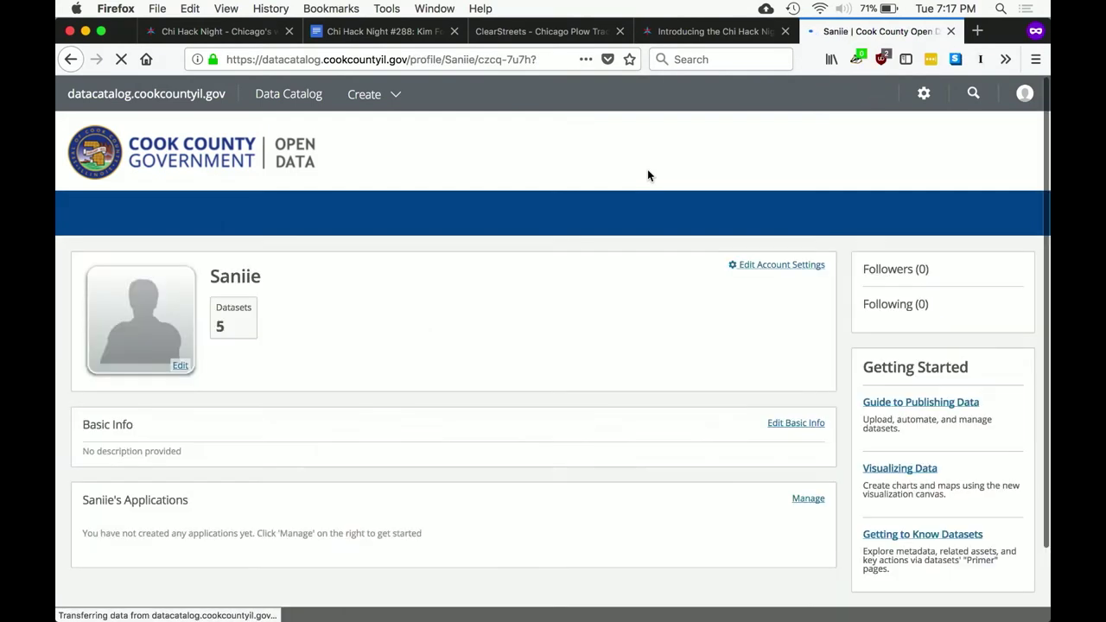
scroll(648, 176, down, 5)
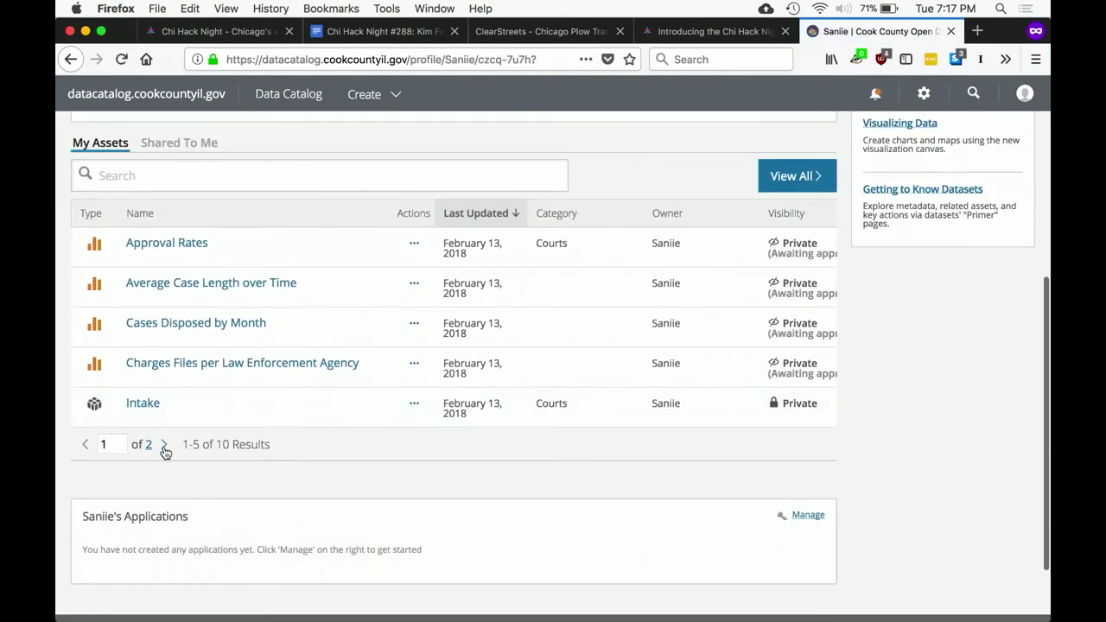
click(163, 446)
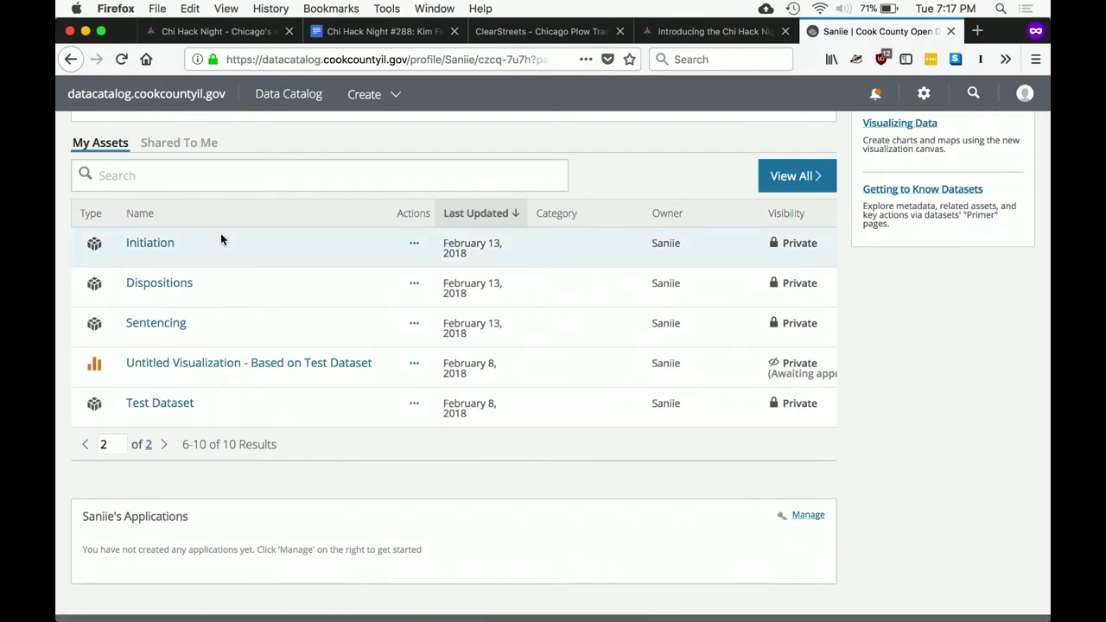
click(178, 291)
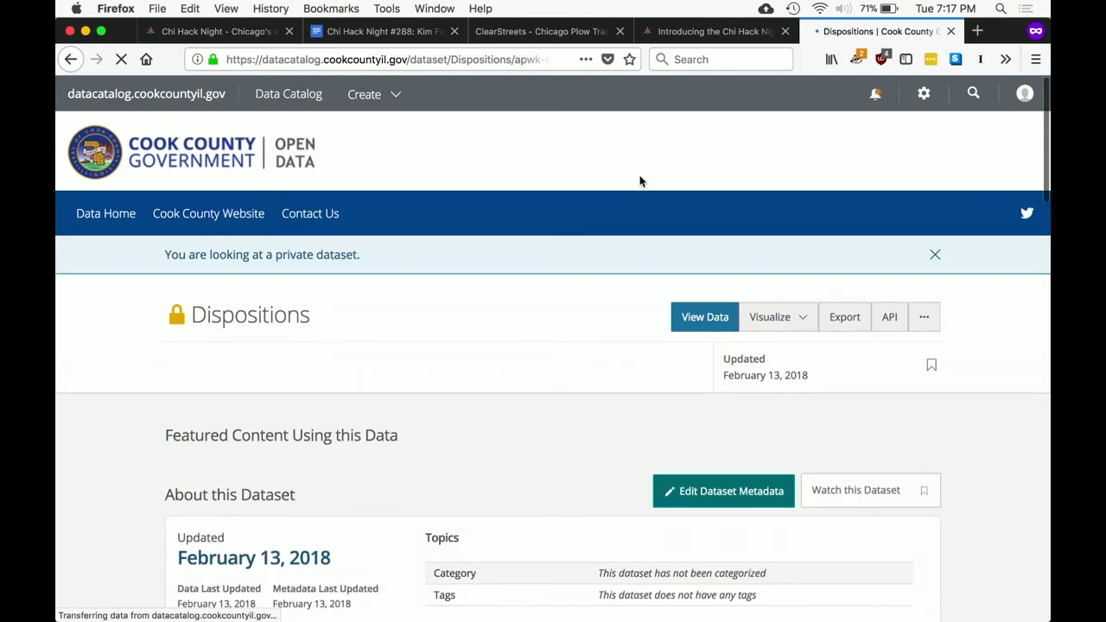
Check the row and column counts of the Dispositions dataset and the start of its column list
scroll(640, 180, down, 3)
scroll(641, 181, down, 3)
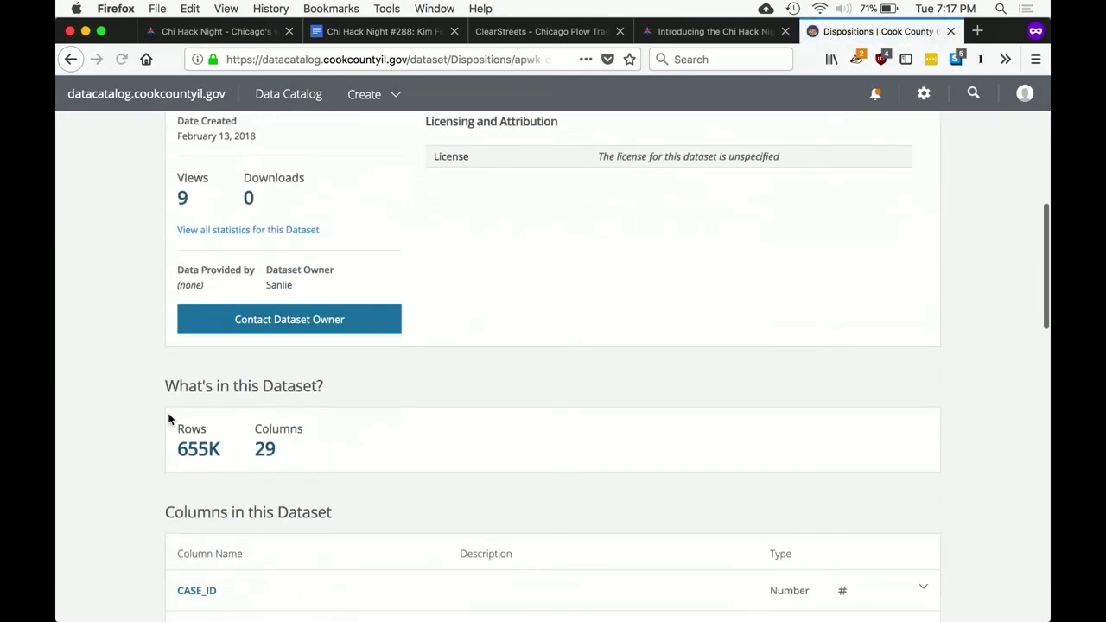
scroll(531, 328, down, 2)
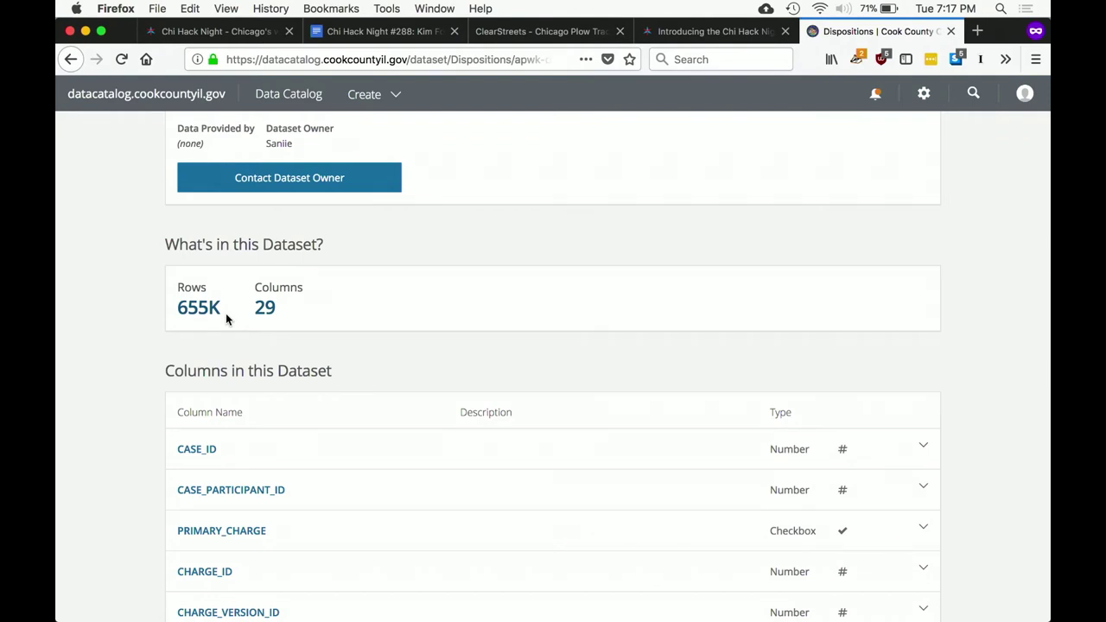
Expand the Dispositions column list to show all 29 columns and read through it to ARRAIGNMENT_DATE
scroll(225, 315, down, 3)
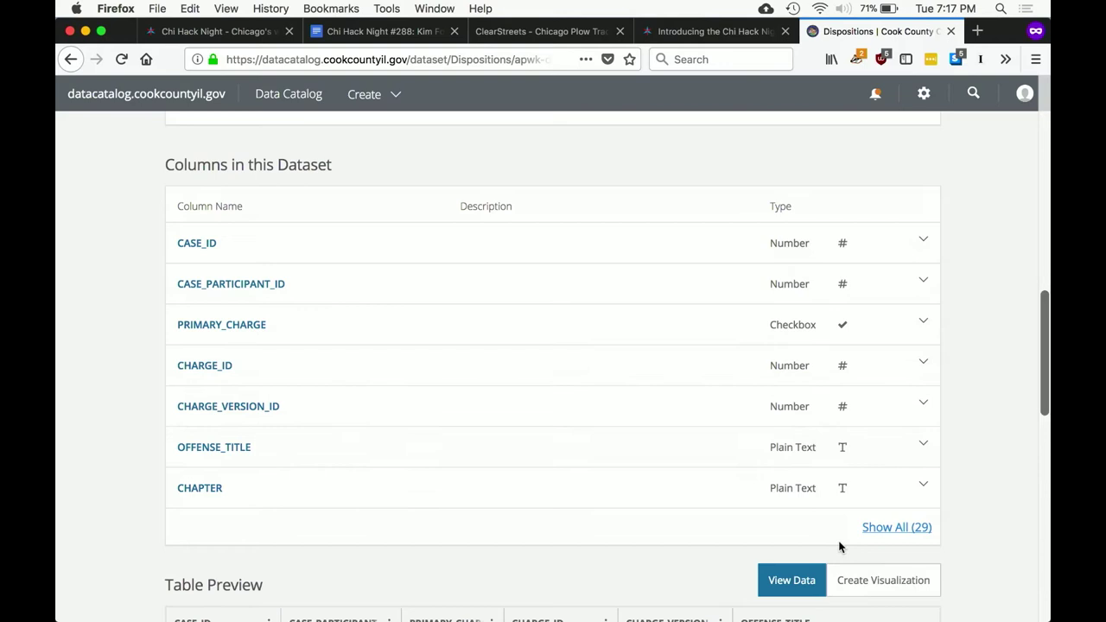
click(888, 529)
scroll(654, 403, down, 3)
scroll(654, 403, down, 7)
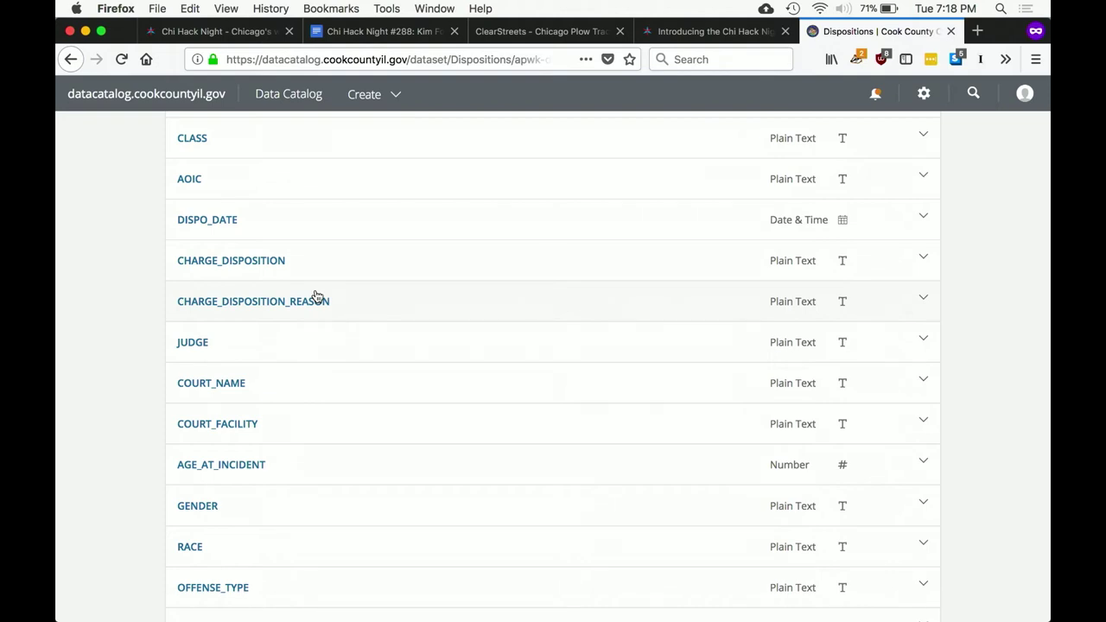
scroll(316, 297, down, 2)
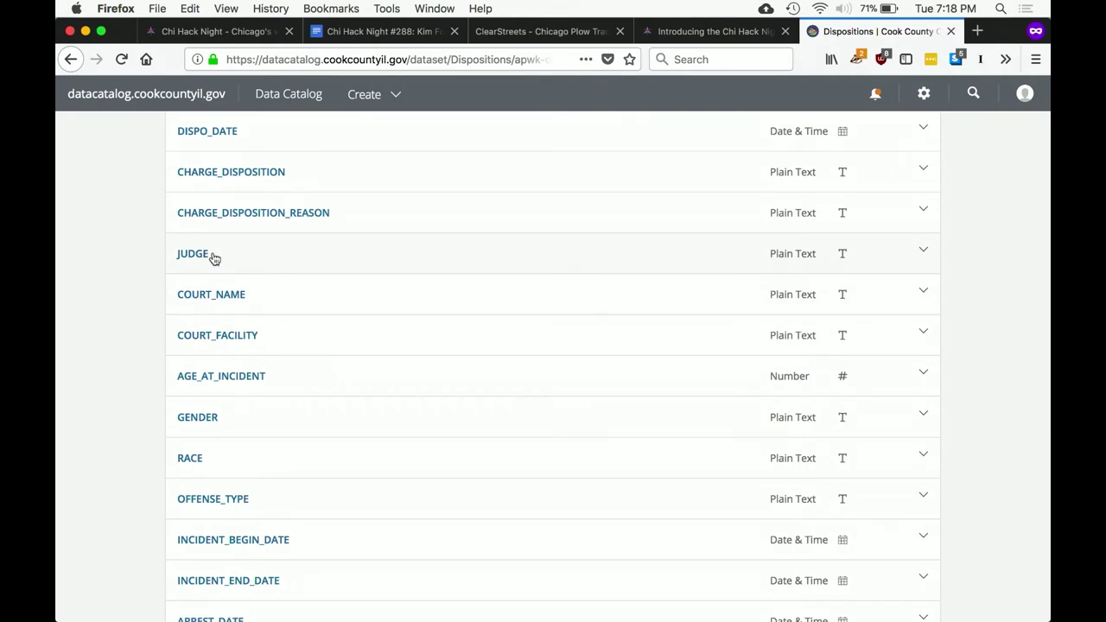
scroll(214, 258, down, 1)
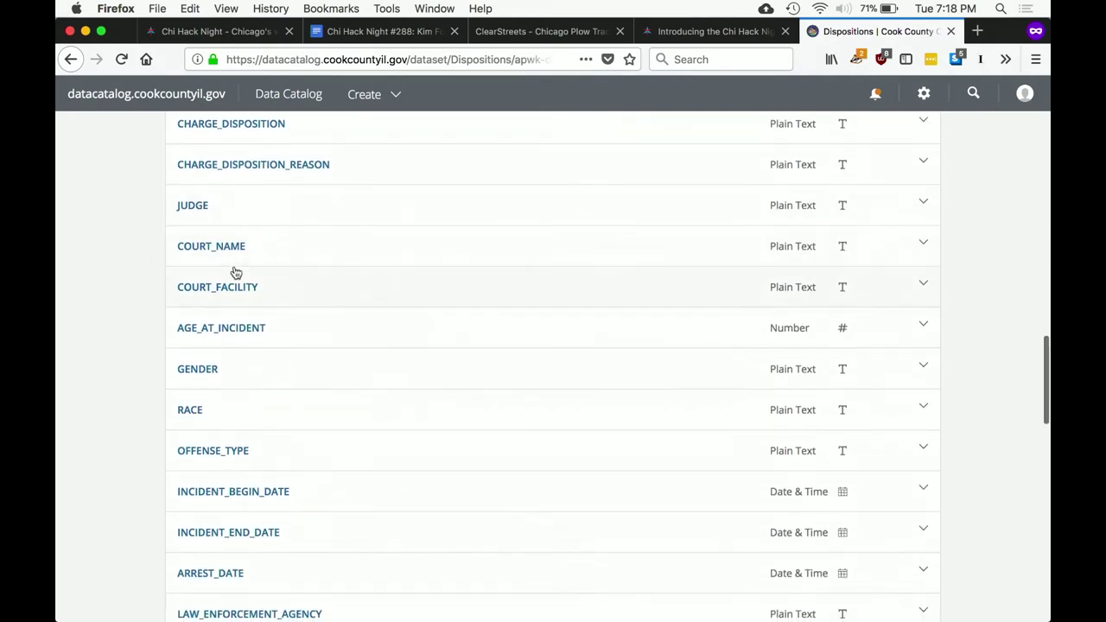
scroll(257, 285, down, 2)
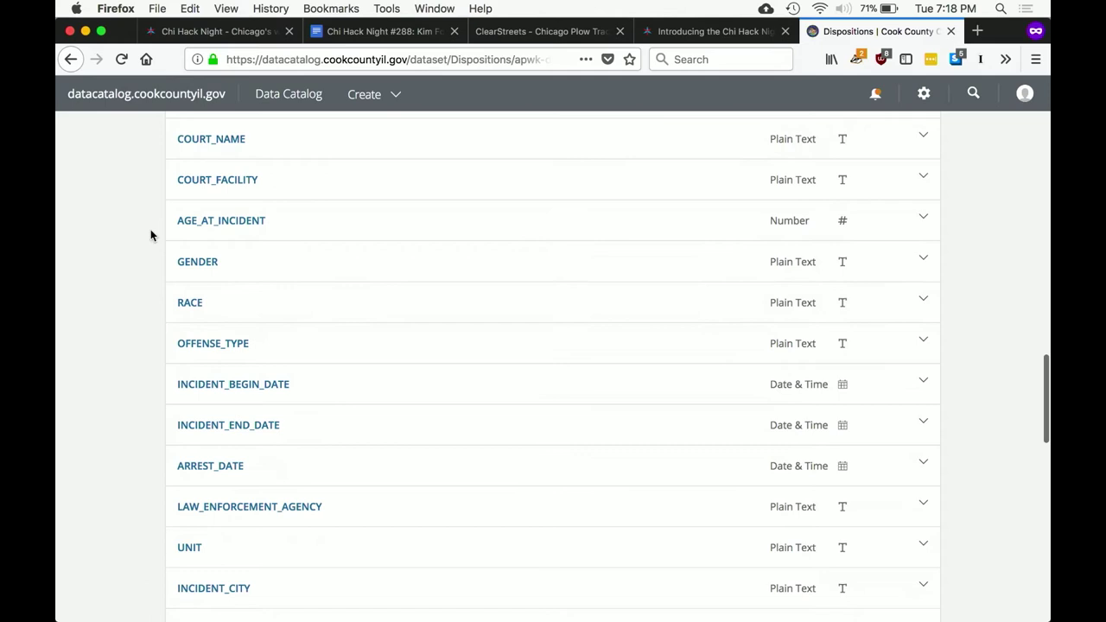
scroll(242, 406, down, 1)
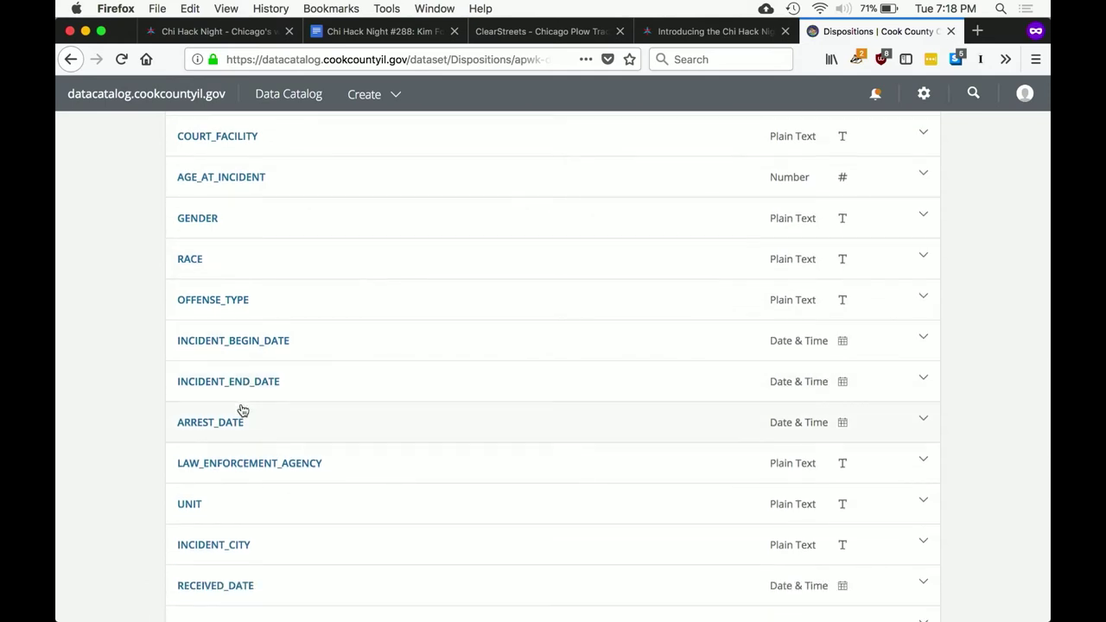
scroll(243, 410, down, 5)
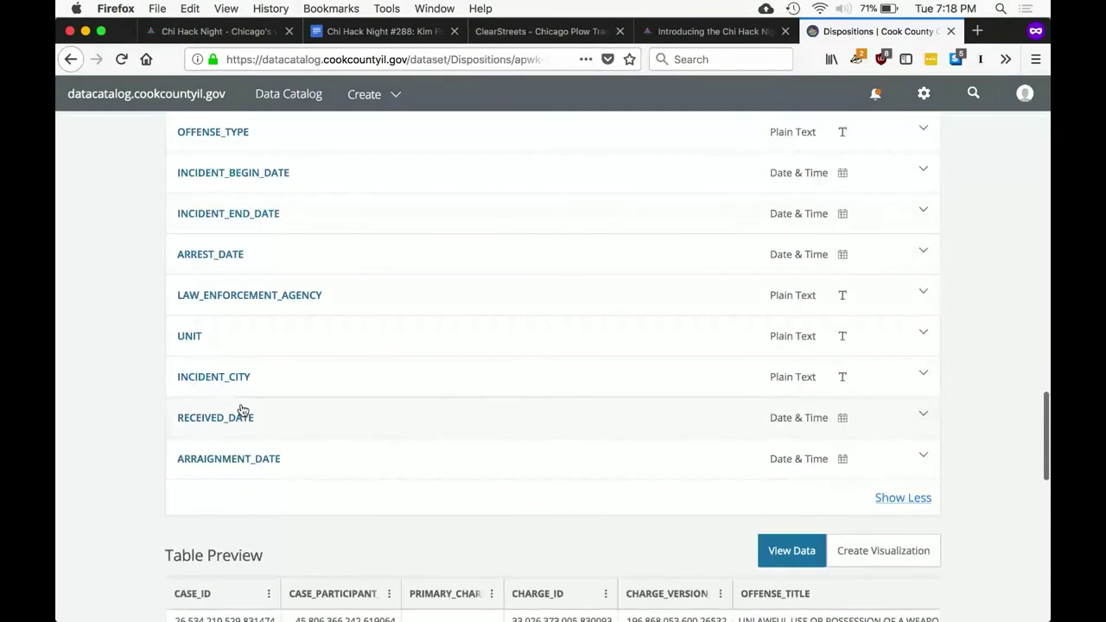
Open the Cases Disposed by Month chart linked from the Dispositions dataset and examine its monthly bars and filters
scroll(243, 411, down, 10)
click(313, 282)
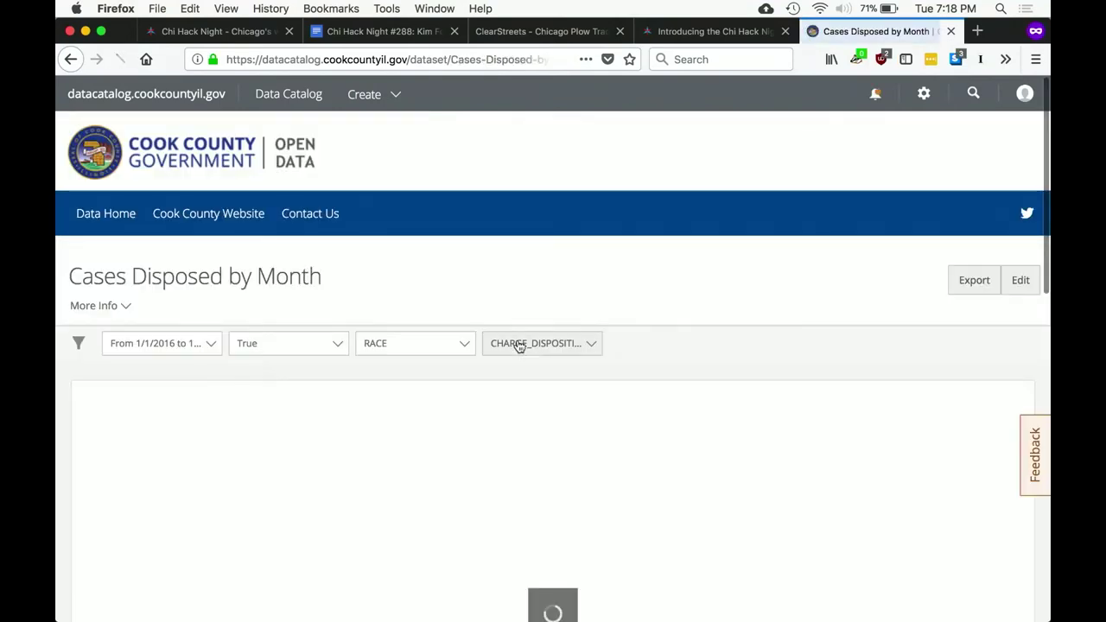
scroll(518, 347, down, 3)
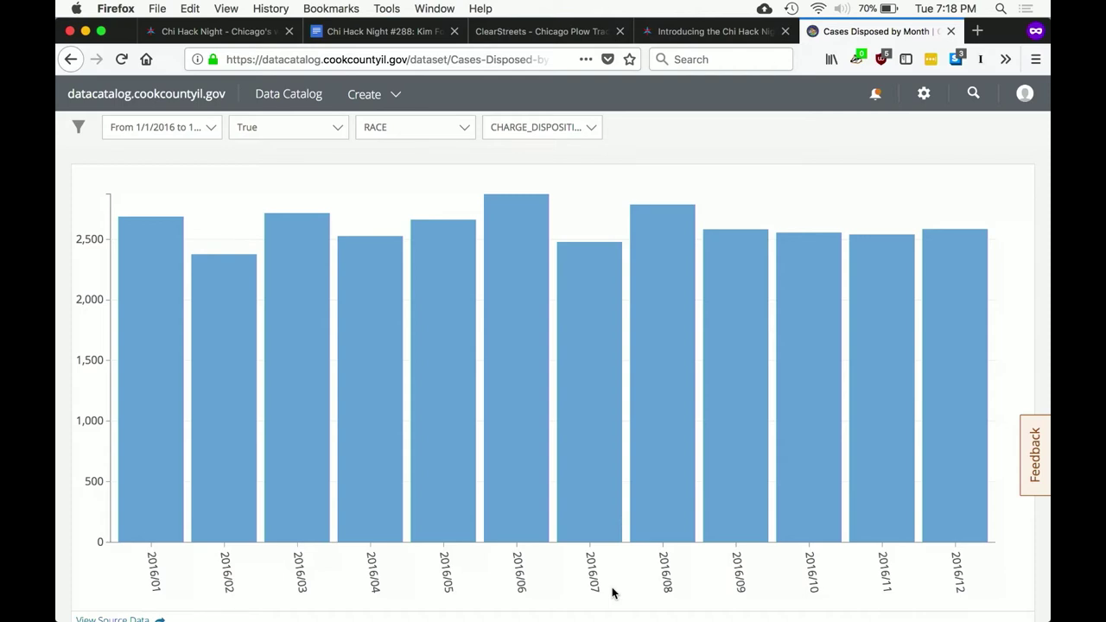
scroll(612, 593, up, 5)
key(F11)
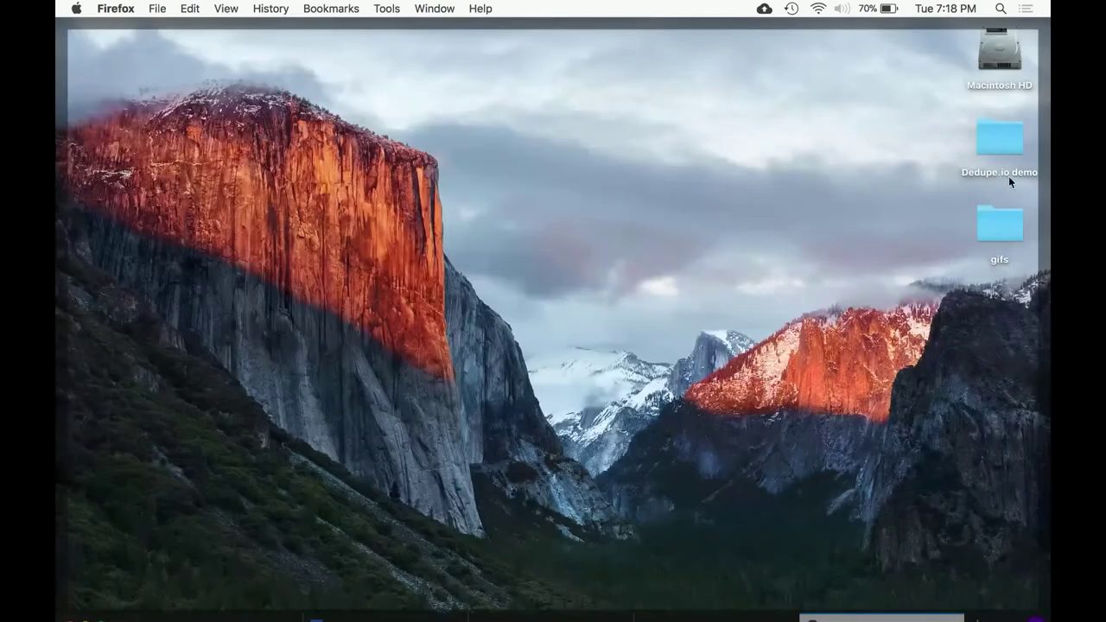
key(F11)
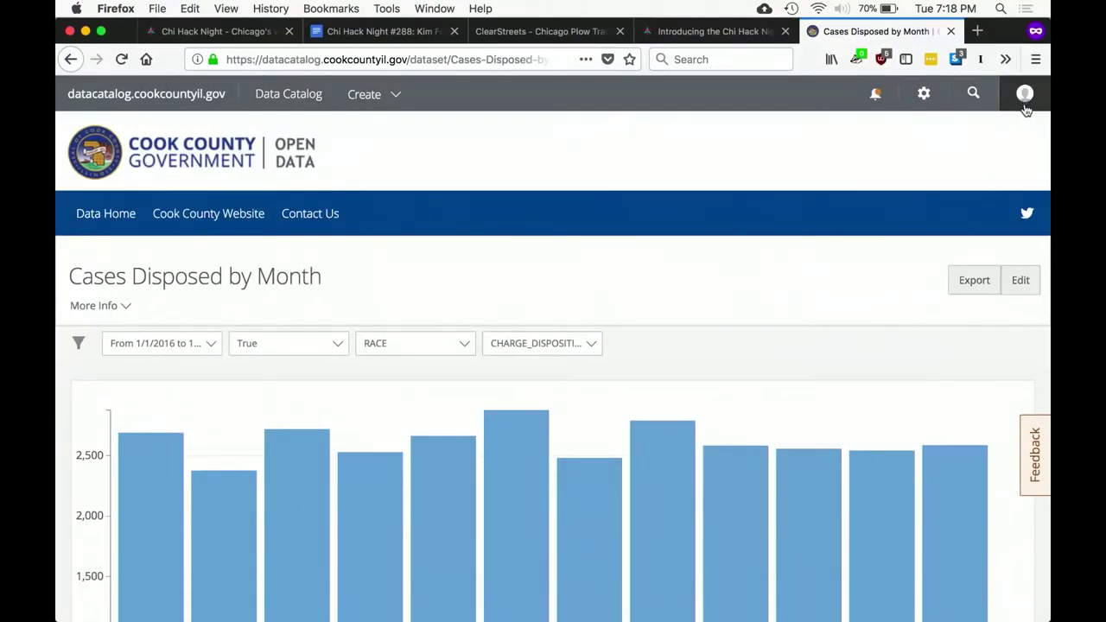
Return to the account profile and open the Sentencing dataset from the second page of My Assets
click(1025, 94)
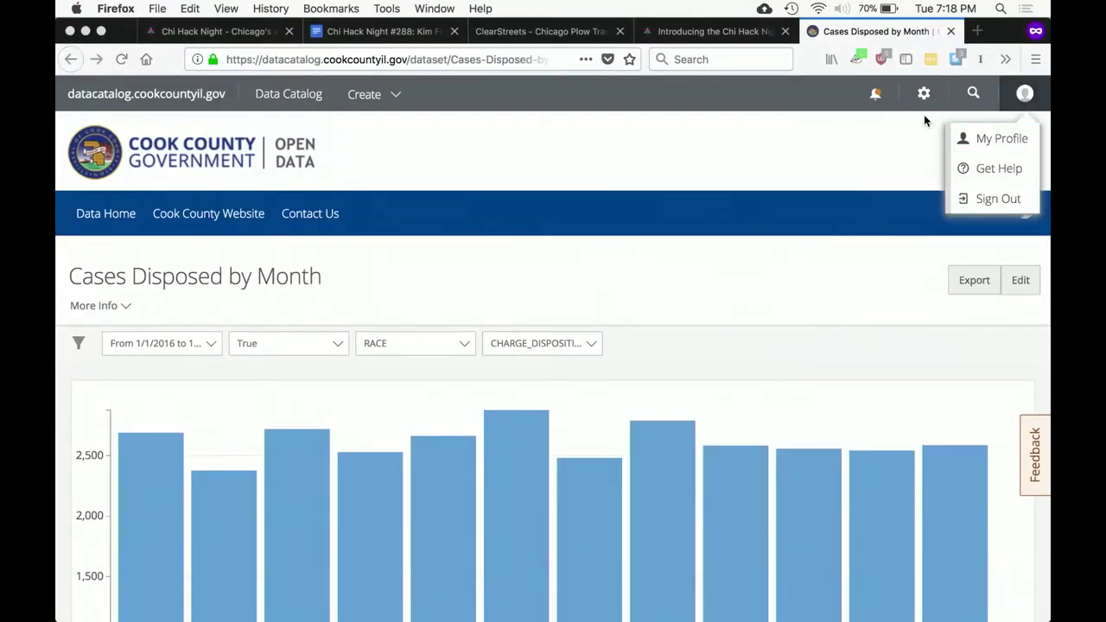
click(998, 141)
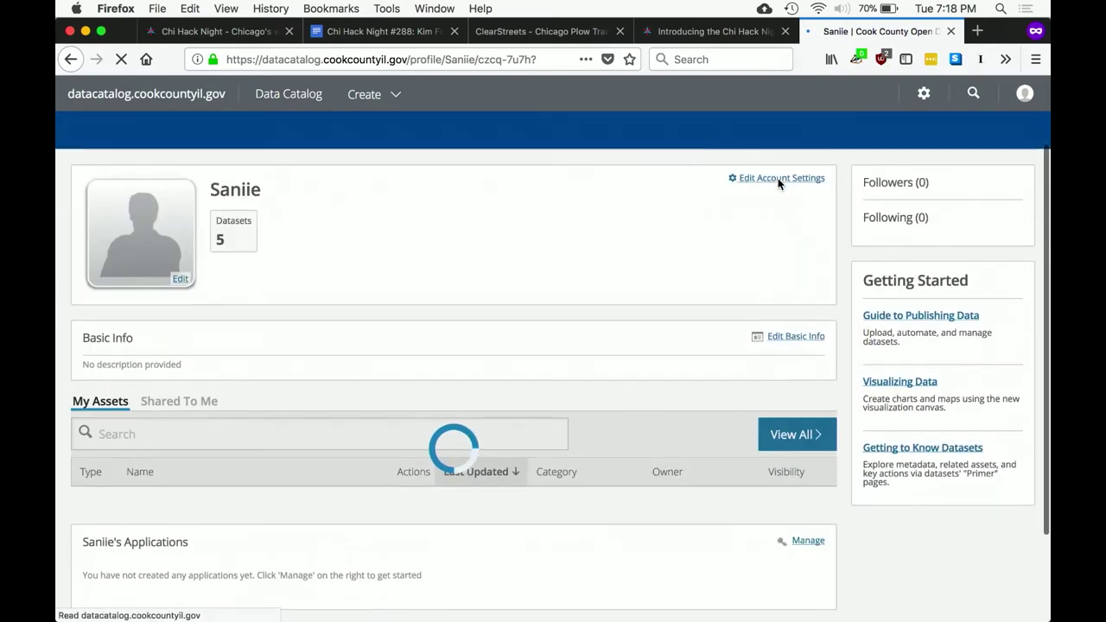
scroll(417, 331, down, 5)
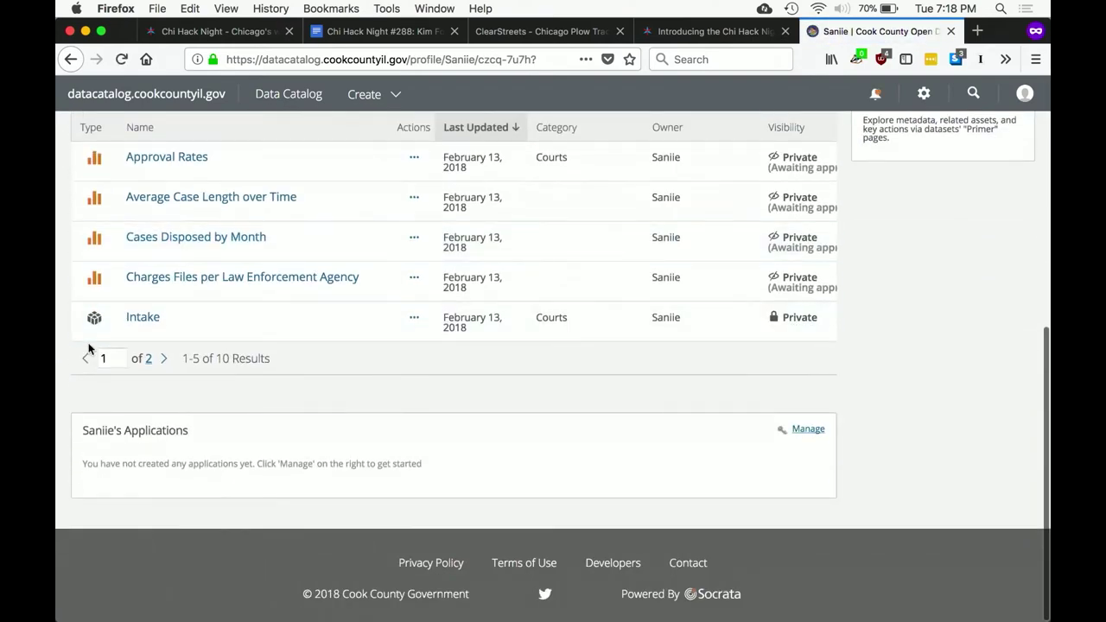
click(163, 357)
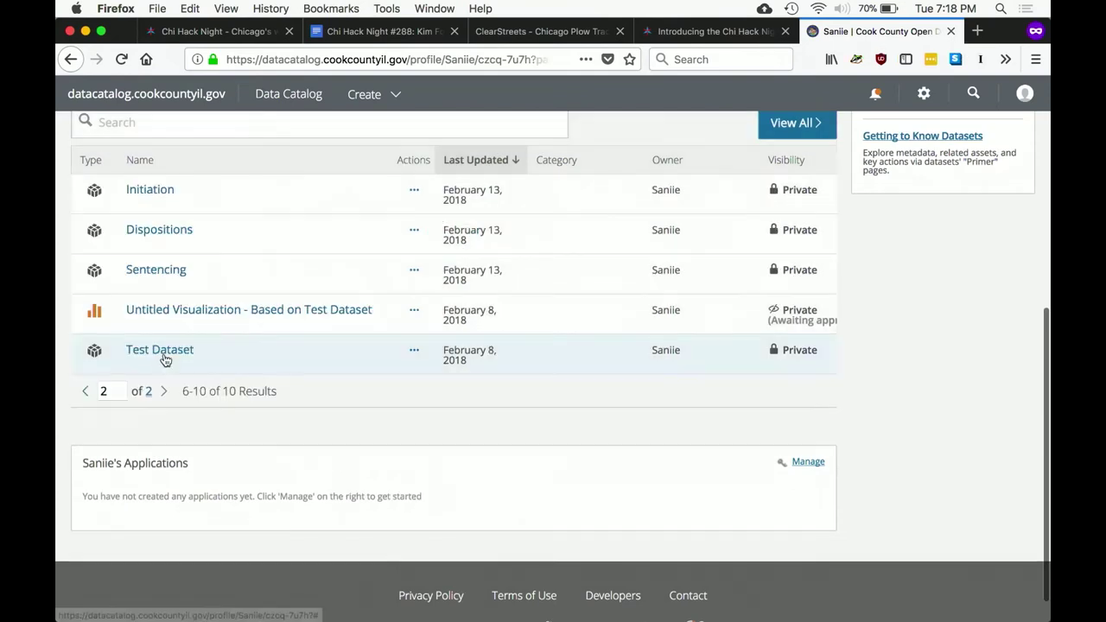
click(157, 269)
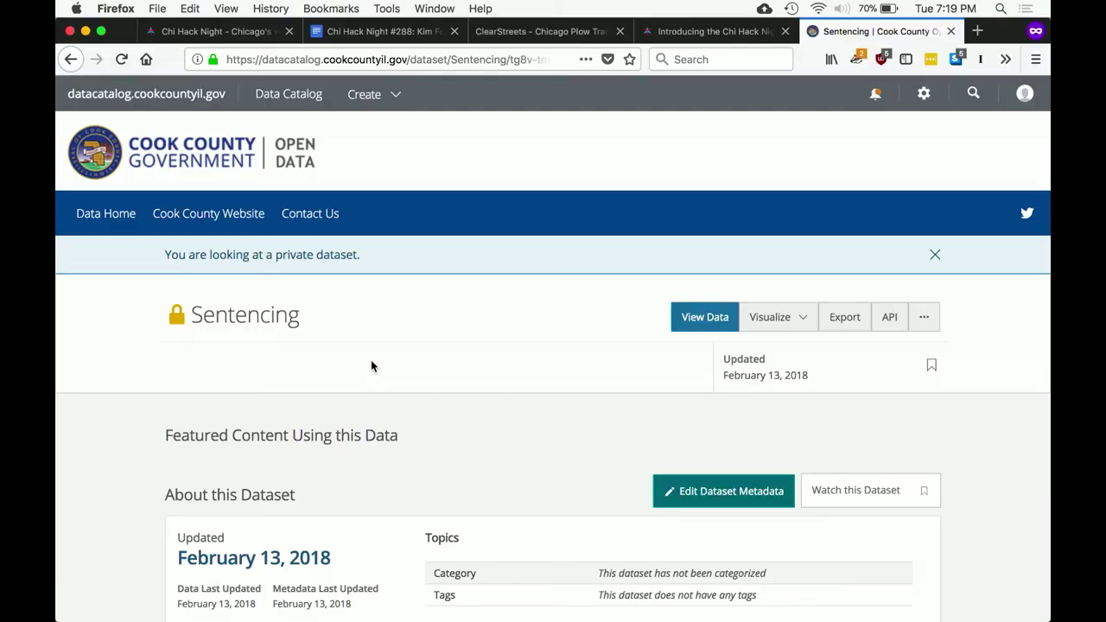
Check the Sentencing dataset's row and column counts, and look over its column list and Table Preview
scroll(372, 366, down, 10)
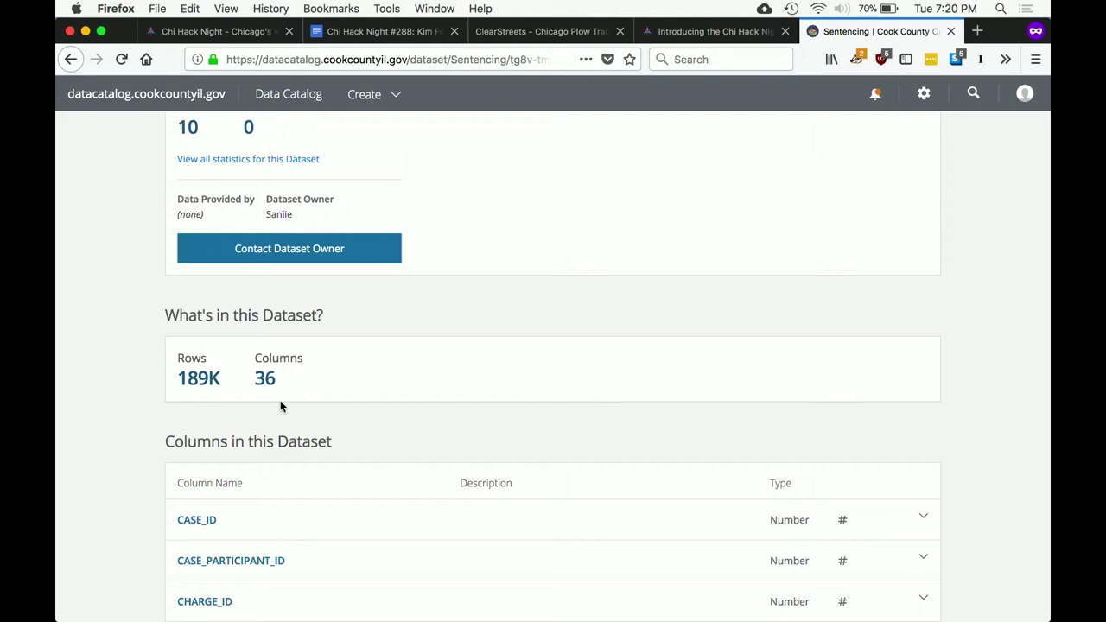
scroll(280, 403, down, 10)
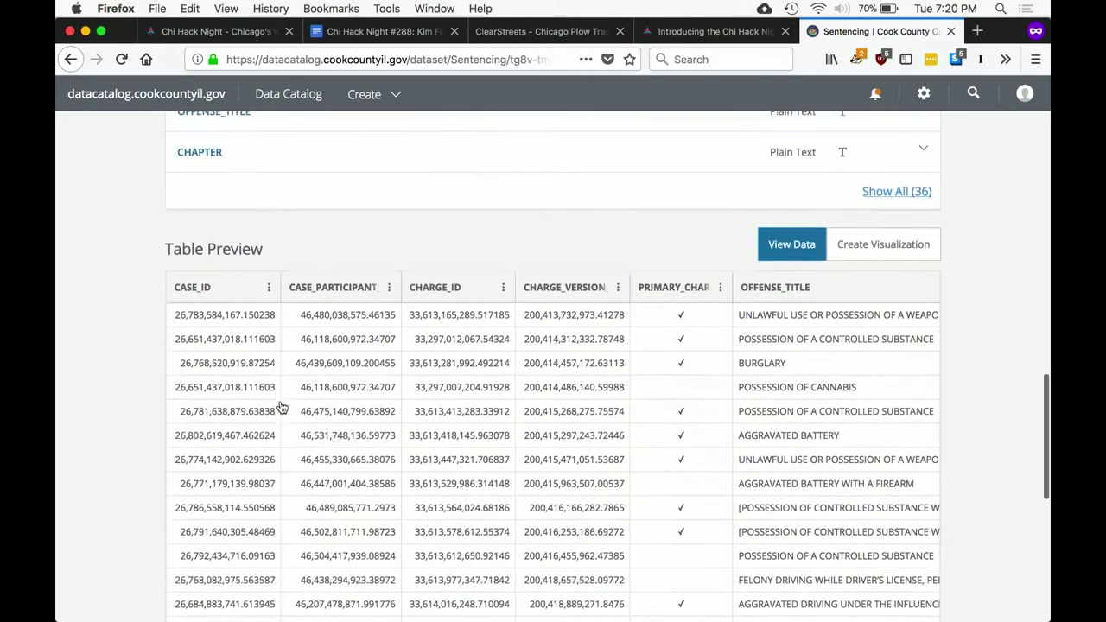
scroll(632, 207, down, 2)
scroll(632, 207, up, 4)
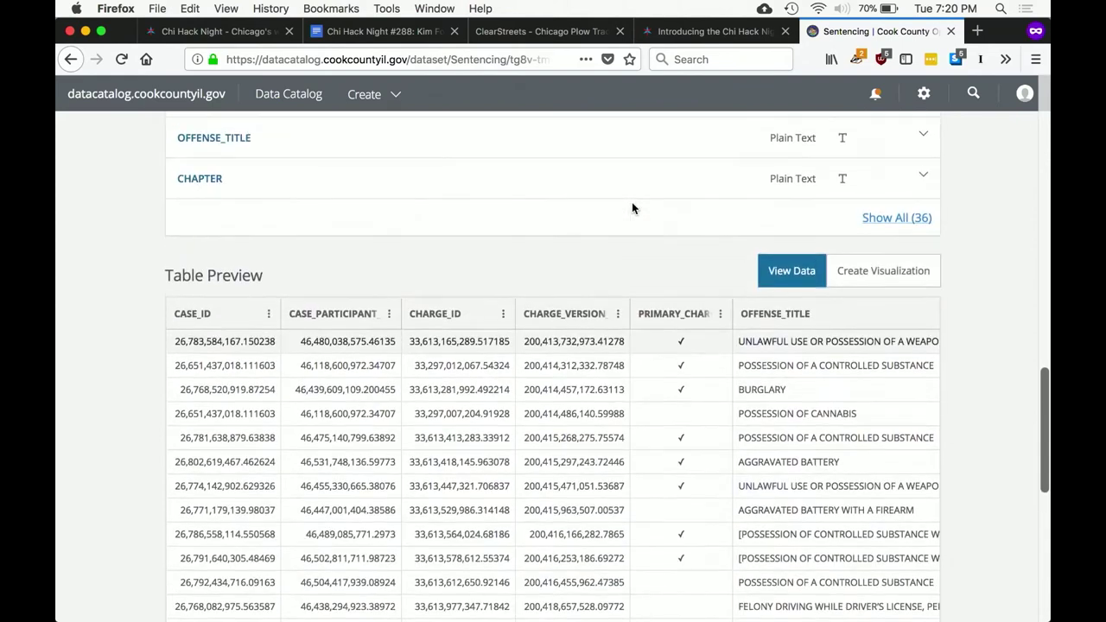
Open the Average Case Length over Time chart from Sentencing's related content and examine its trend line
scroll(631, 207, down, 8)
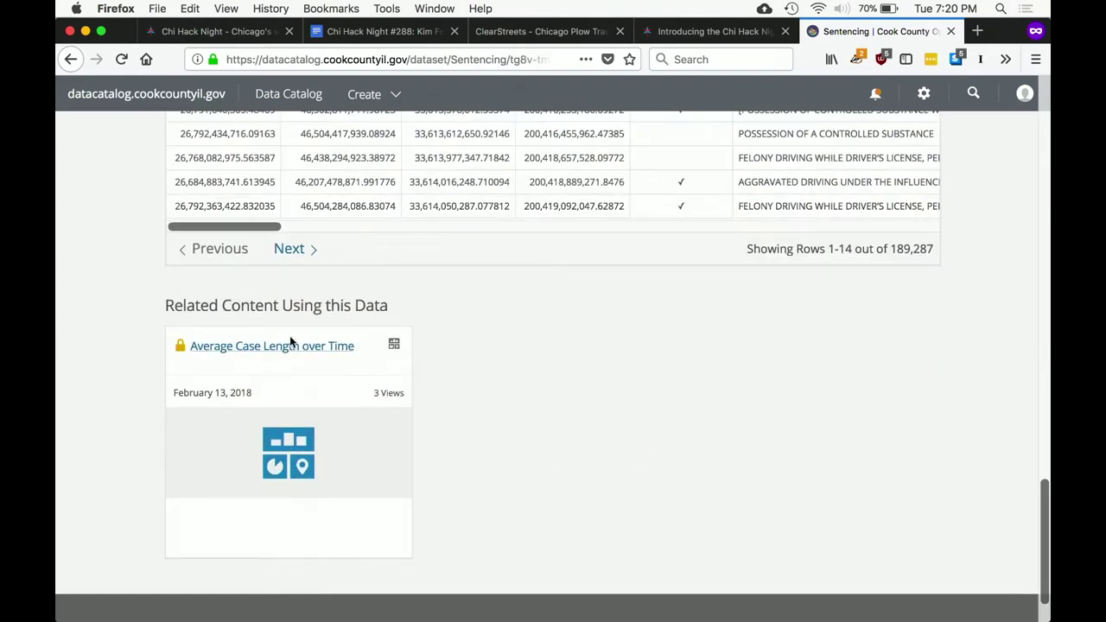
click(291, 347)
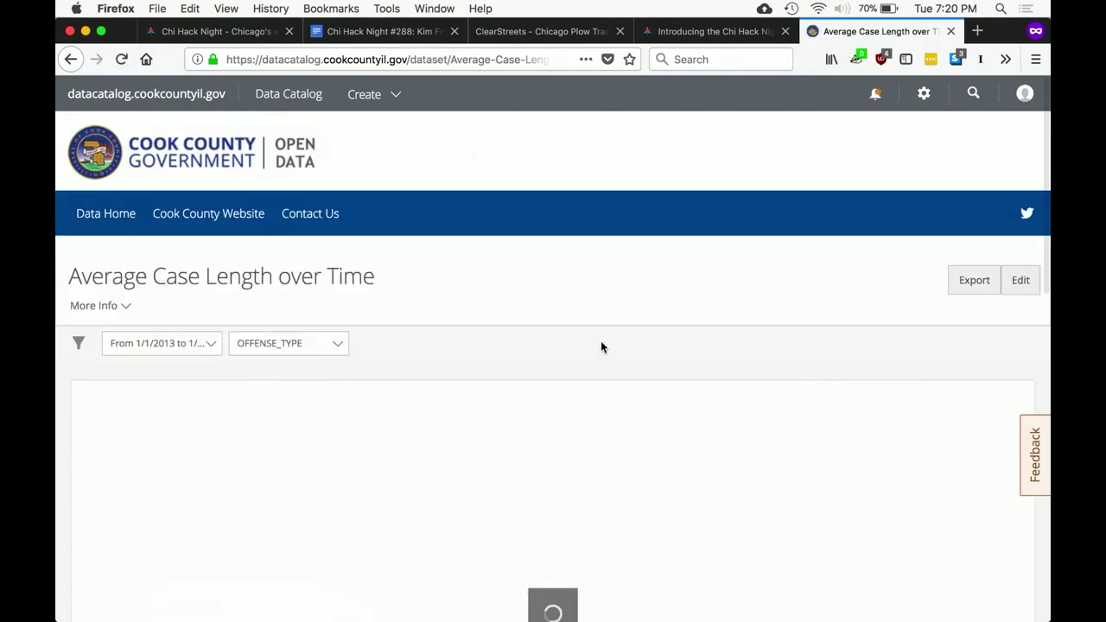
scroll(600, 345, down, 3)
scroll(601, 346, up, 1)
scroll(602, 348, down, 2)
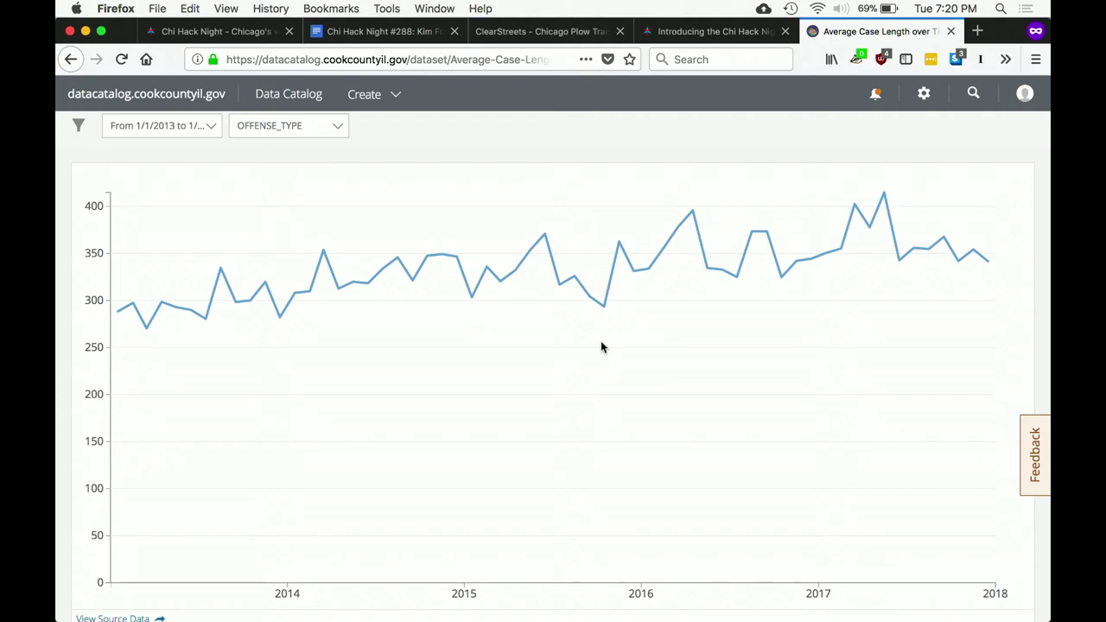
scroll(602, 347, down, 2)
scroll(602, 348, up, 6)
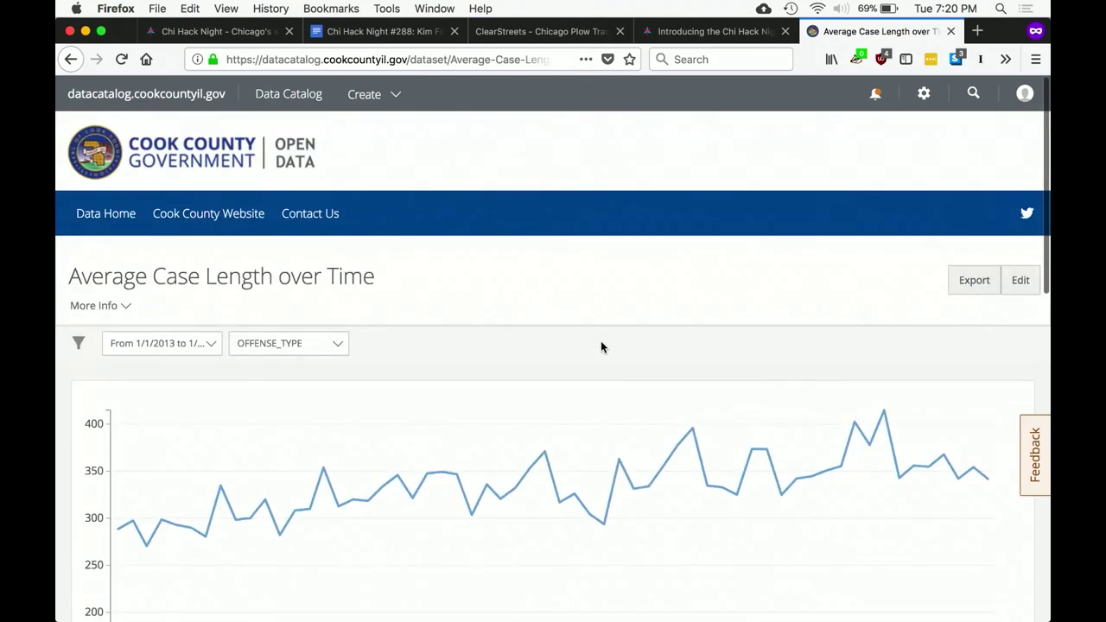